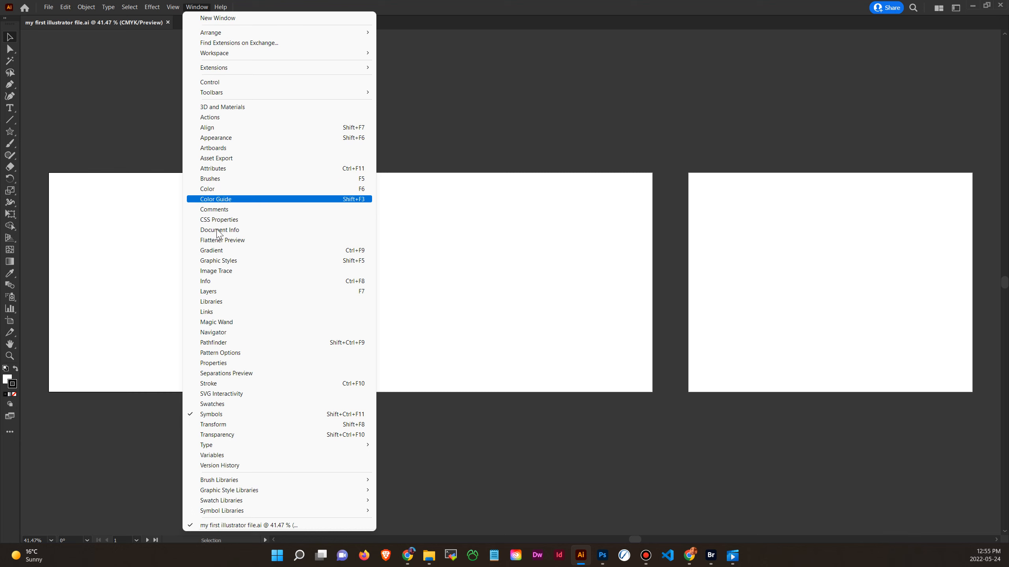
# Open the Layers panel, separate it from its panel group, close the remaining group, and float it over the third artboard
pyautogui.click(218, 291)
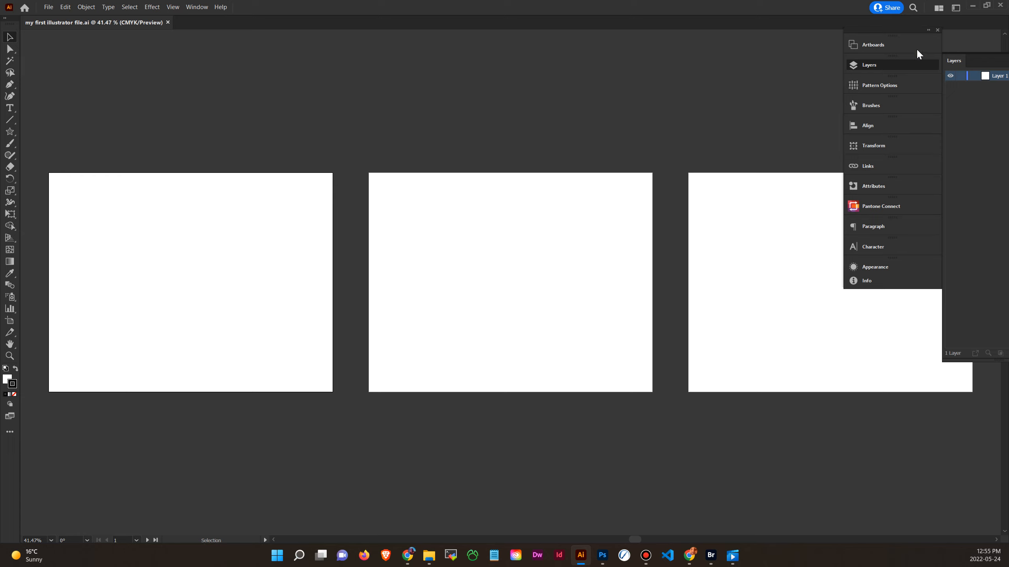
pyautogui.moveTo(894, 30); pyautogui.dragTo(794, 28)
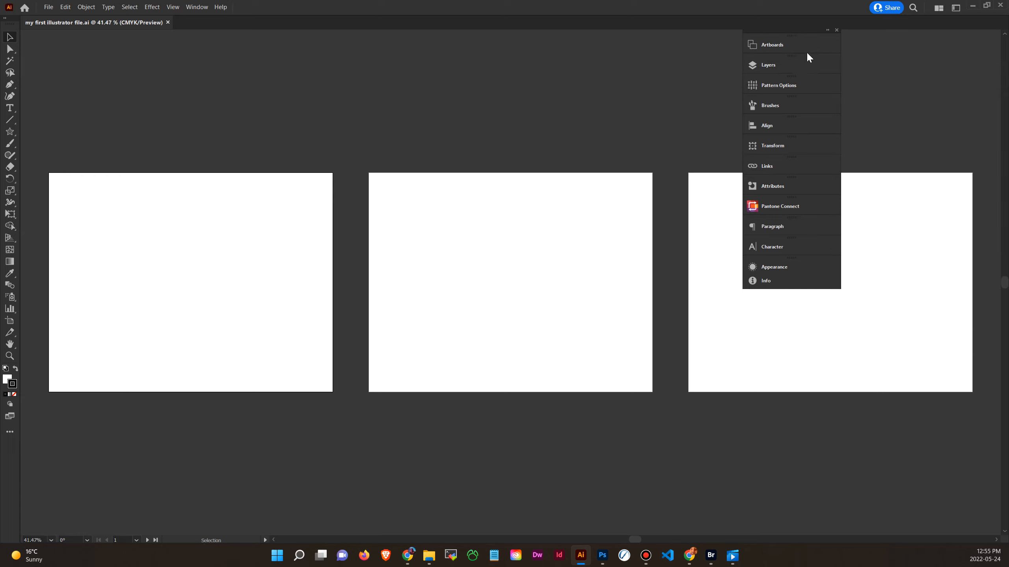
pyautogui.click(777, 64)
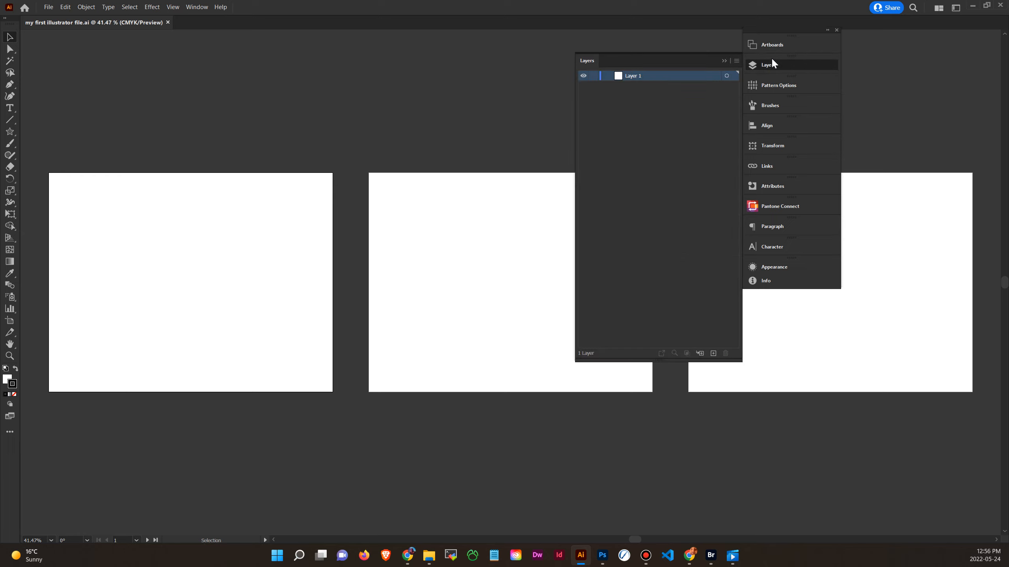
pyautogui.moveTo(586, 62); pyautogui.dragTo(479, 78)
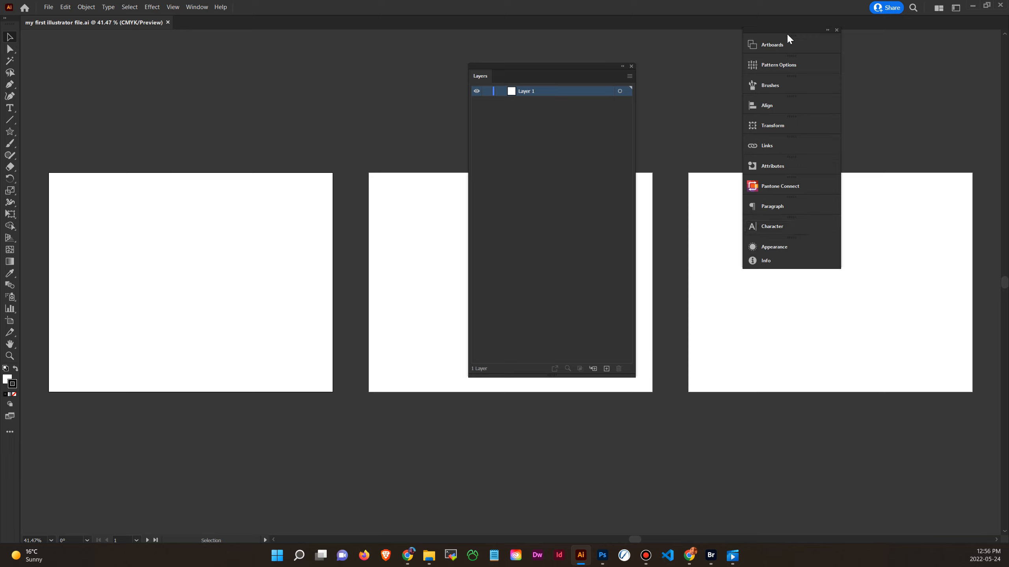
pyautogui.click(835, 31)
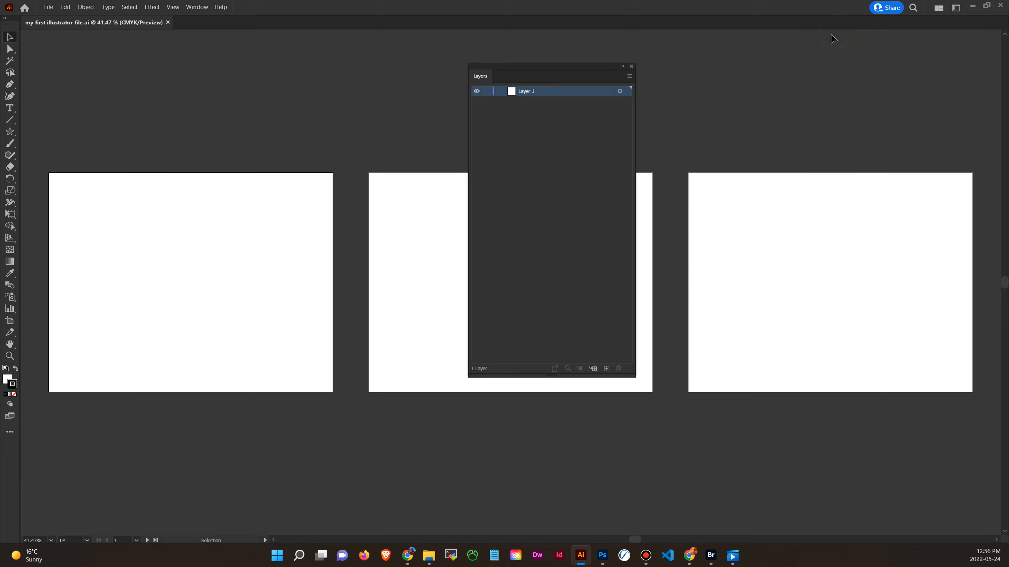
pyautogui.moveTo(576, 68); pyautogui.dragTo(801, 51)
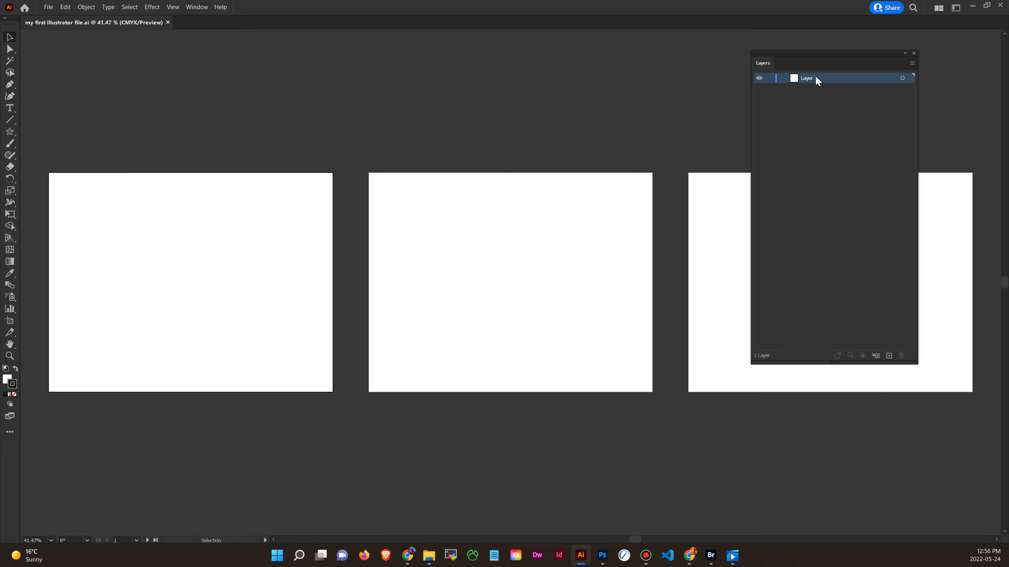
# Toggle Layer 1 between outline and preview display
pyautogui.keyDown('ctrl'); pyautogui.click(759, 79); pyautogui.keyUp('ctrl')
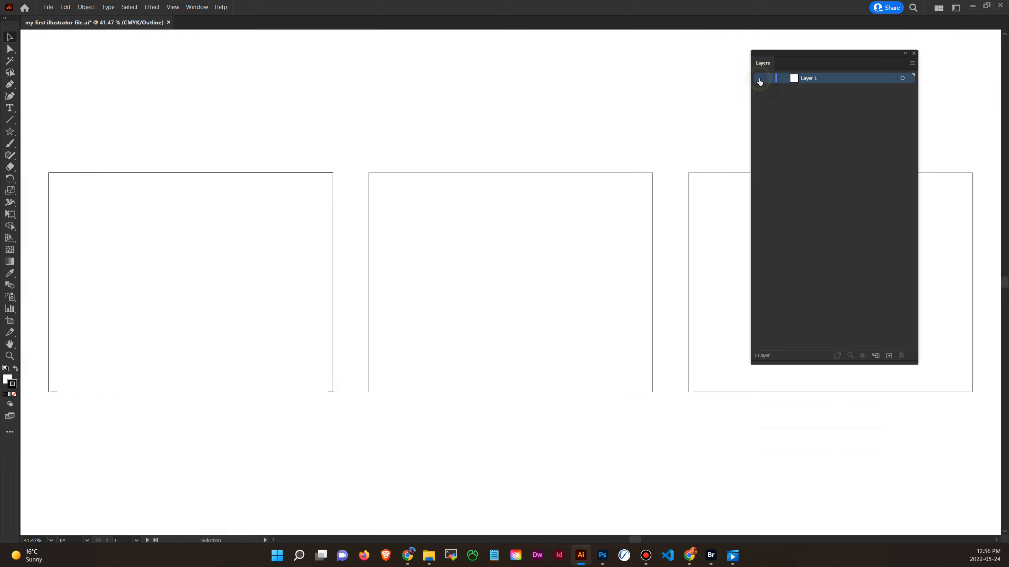
pyautogui.keyDown('ctrl'); pyautogui.click(759, 79); pyautogui.keyUp('ctrl')
pyautogui.keyDown('ctrl'); pyautogui.click(759, 79); pyautogui.keyUp('ctrl')
pyautogui.keyDown('ctrl'); pyautogui.click(759, 79); pyautogui.keyUp('ctrl')
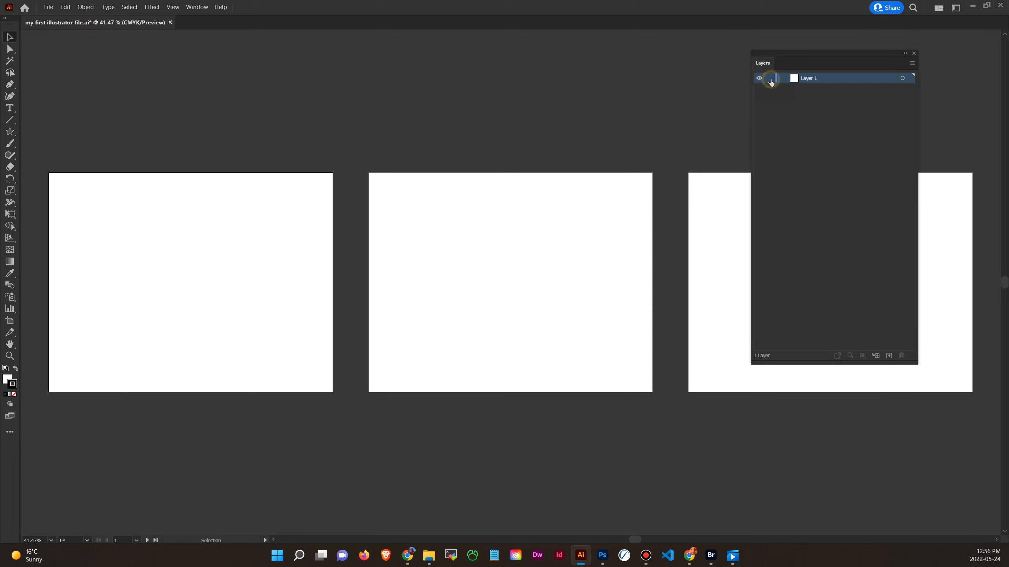
# Rename Layer 1 as "My First Layer"
pyautogui.doubleClick(810, 79)
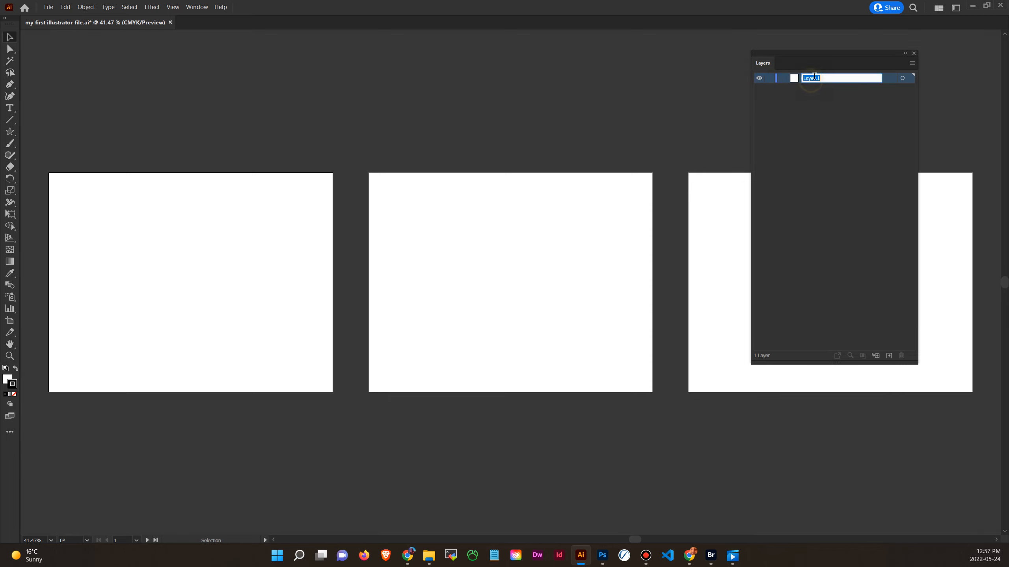
pyautogui.write('My First La')
pyautogui.click(835, 210)
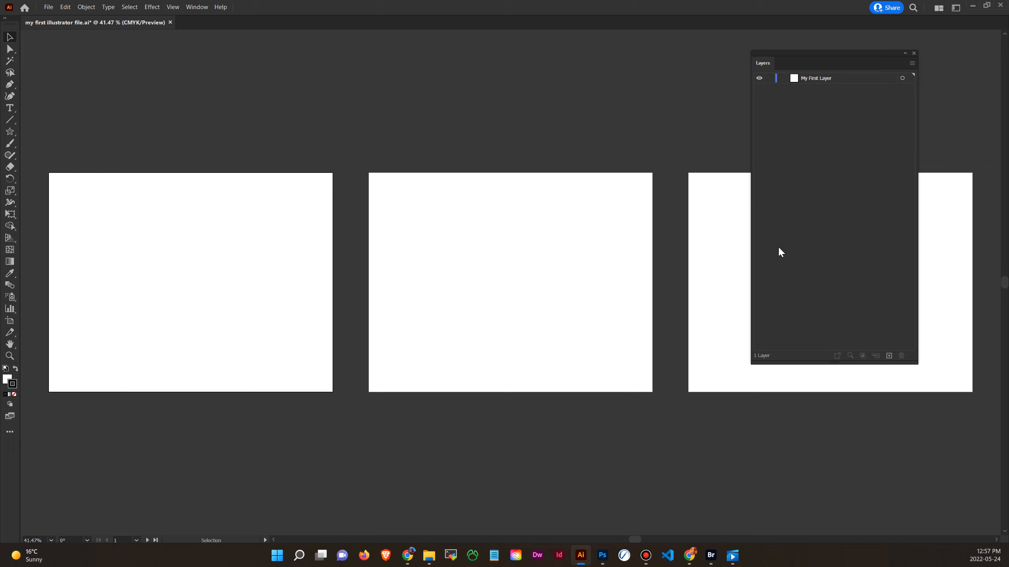
pyautogui.click(912, 63)
pyautogui.click(912, 63)
pyautogui.click(912, 63)
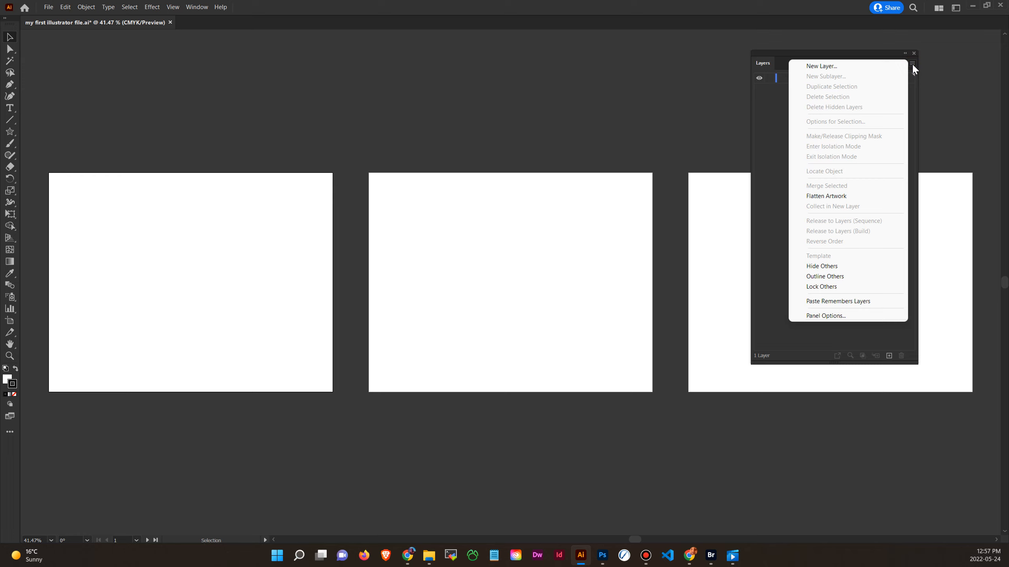
pyautogui.click(912, 63)
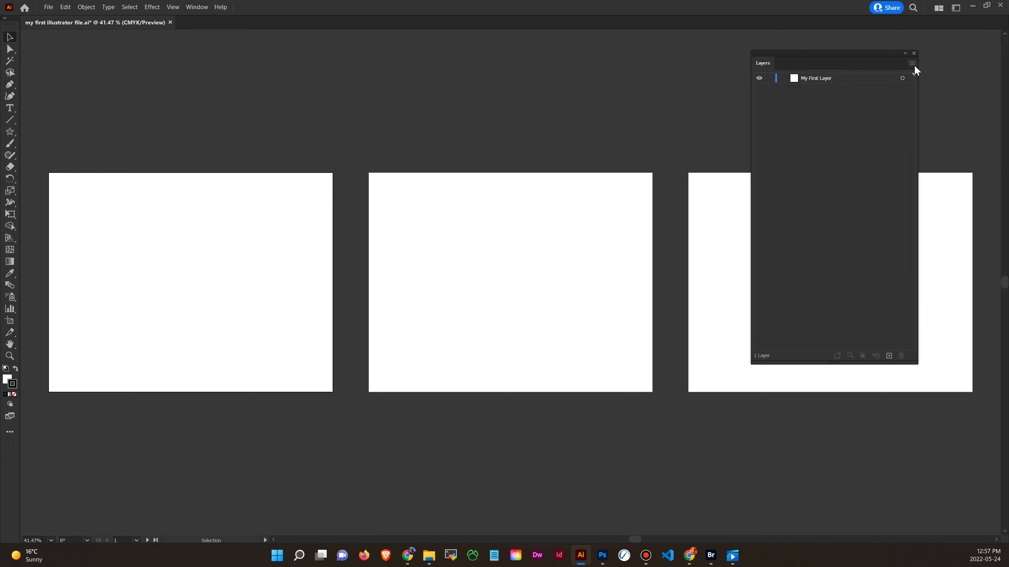
pyautogui.click(912, 63)
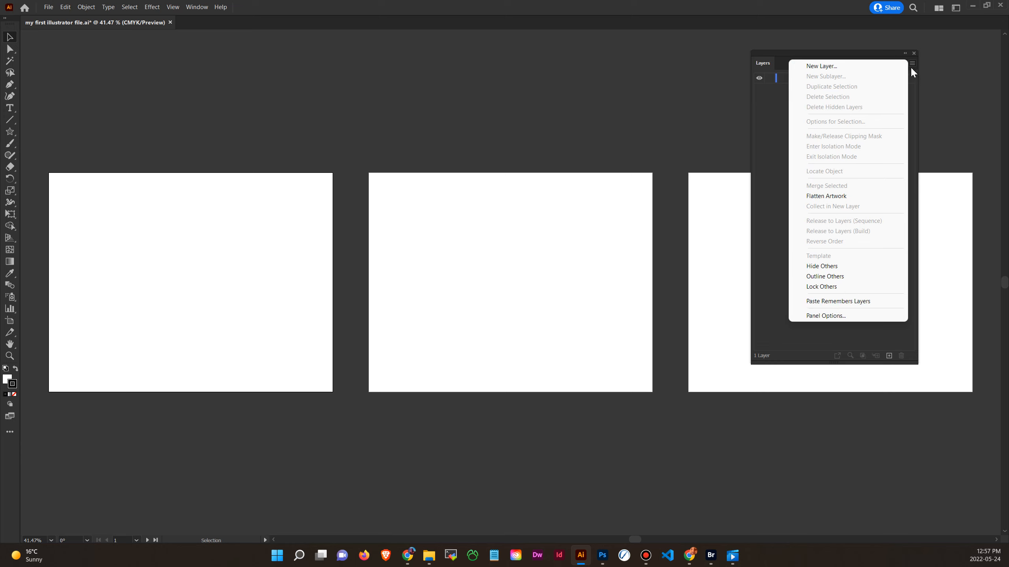
pyautogui.click(775, 272)
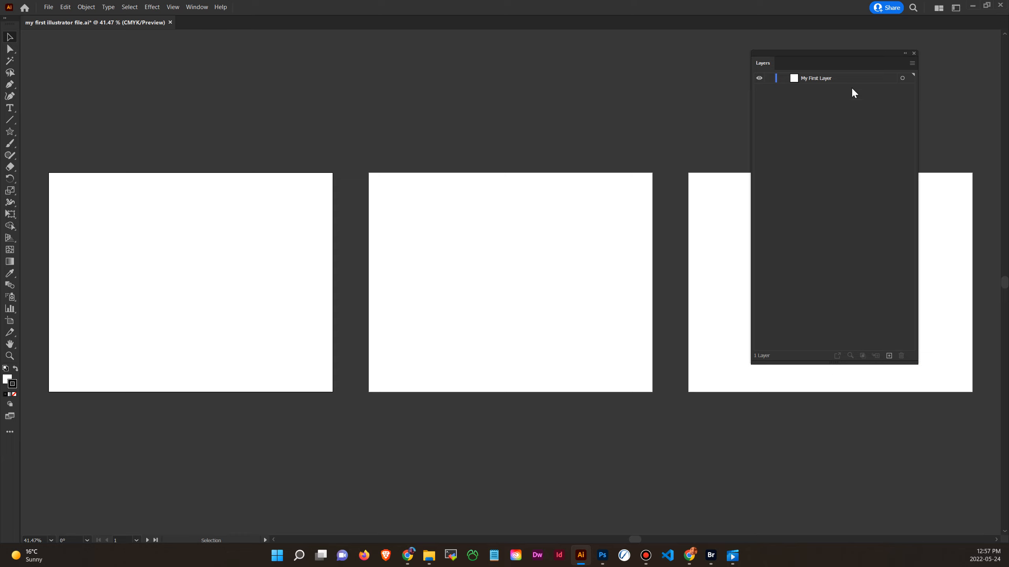
# Open the Color panel, separate it from the Gradient and Transparency panels, and close those two
pyautogui.moveTo(857, 53); pyautogui.dragTo(840, 56)
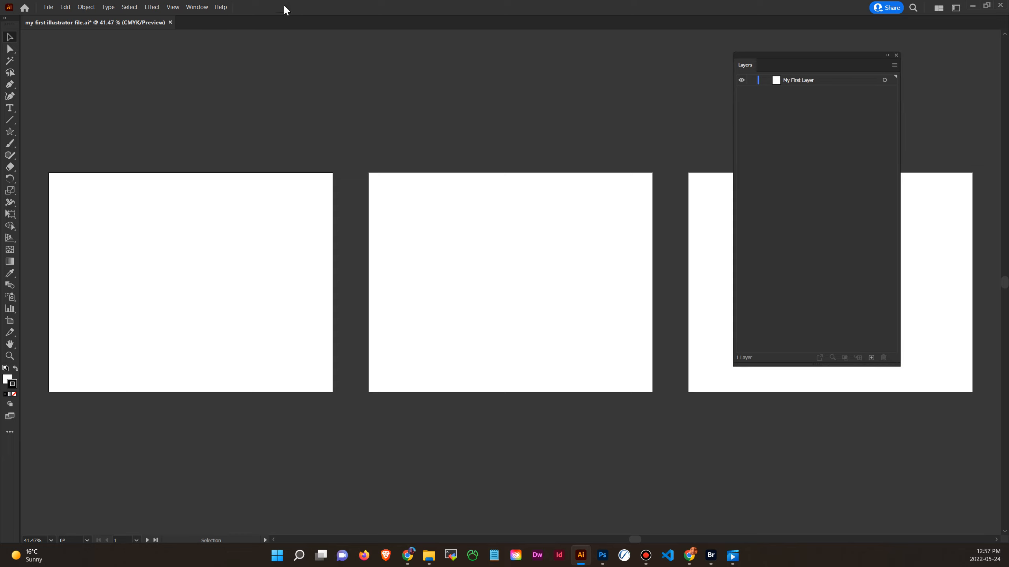
pyautogui.click(197, 7)
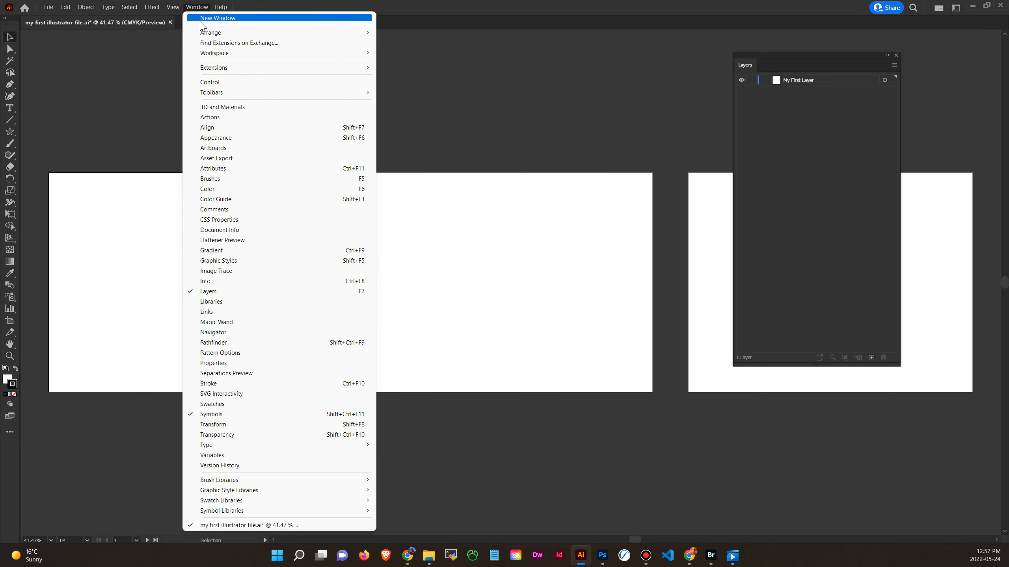
pyautogui.click(208, 189)
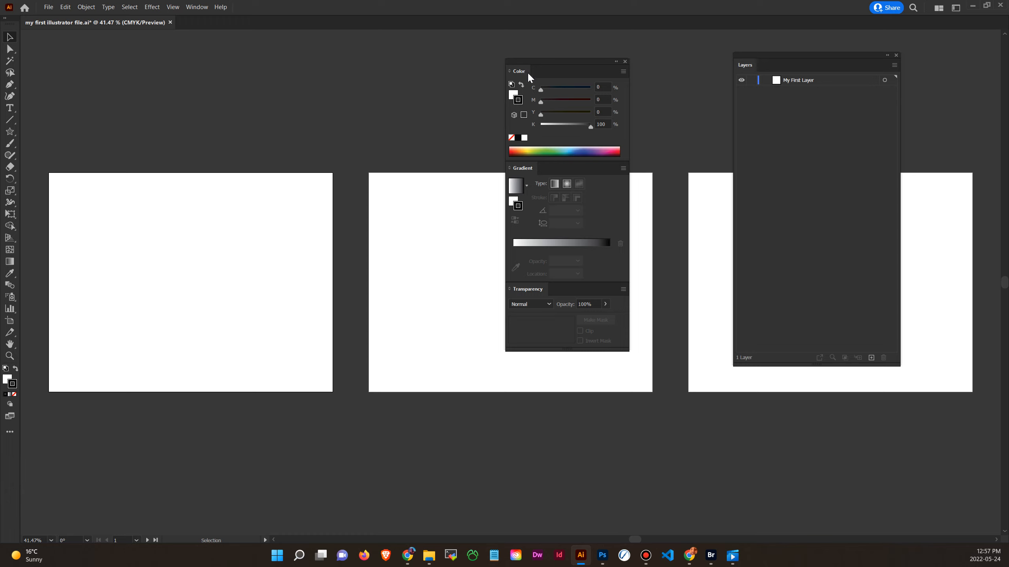
pyautogui.moveTo(524, 72); pyautogui.dragTo(450, 54)
pyautogui.click(624, 61)
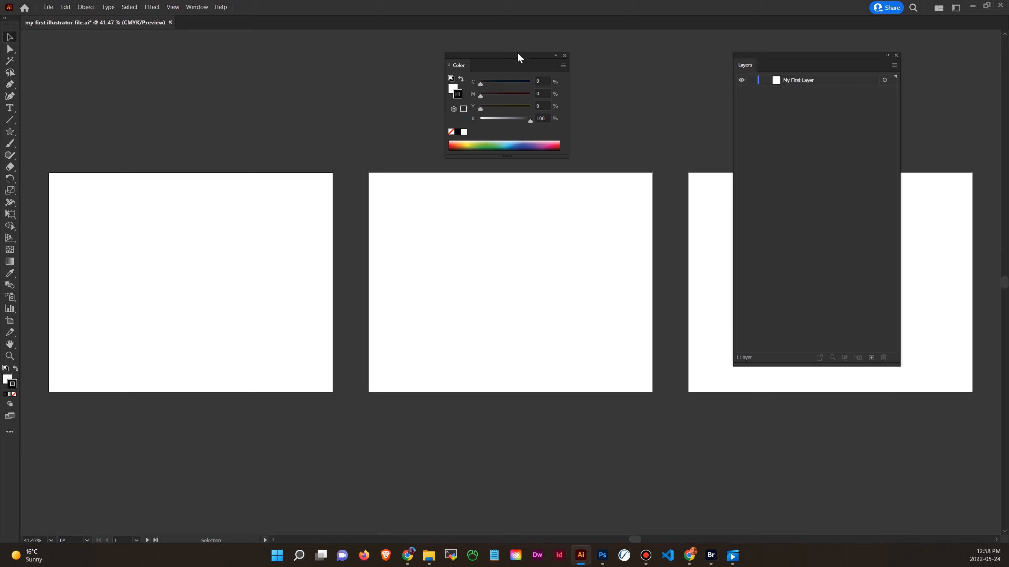
pyautogui.moveTo(517, 53); pyautogui.dragTo(518, 49)
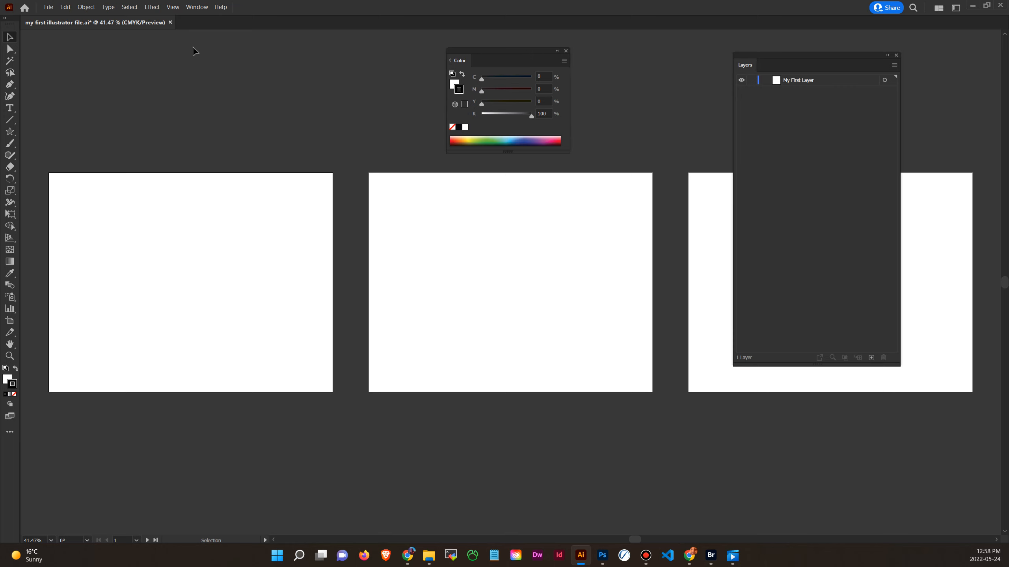
pyautogui.click(50, 7)
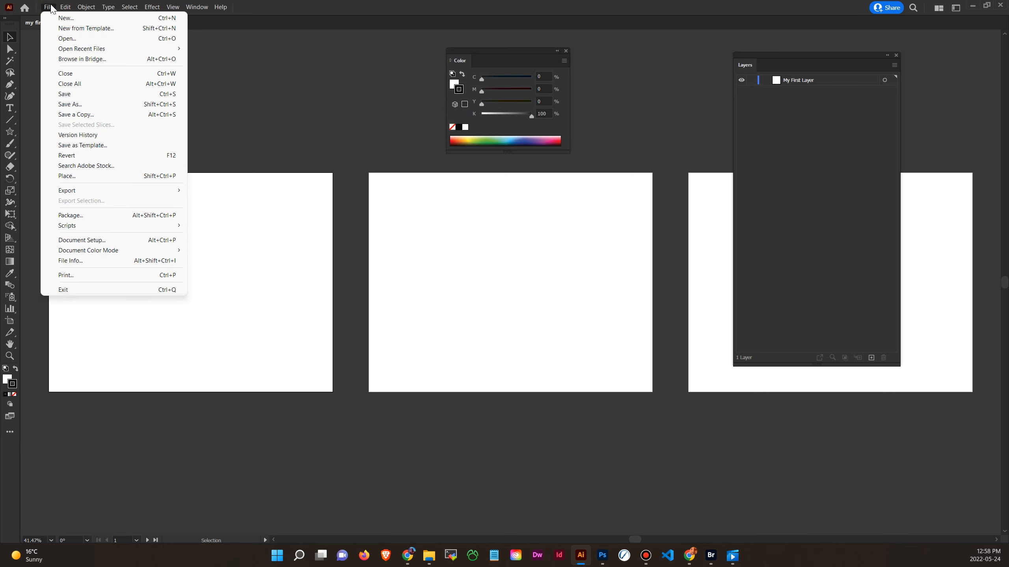
pyautogui.click(49, 7)
pyautogui.click(65, 7)
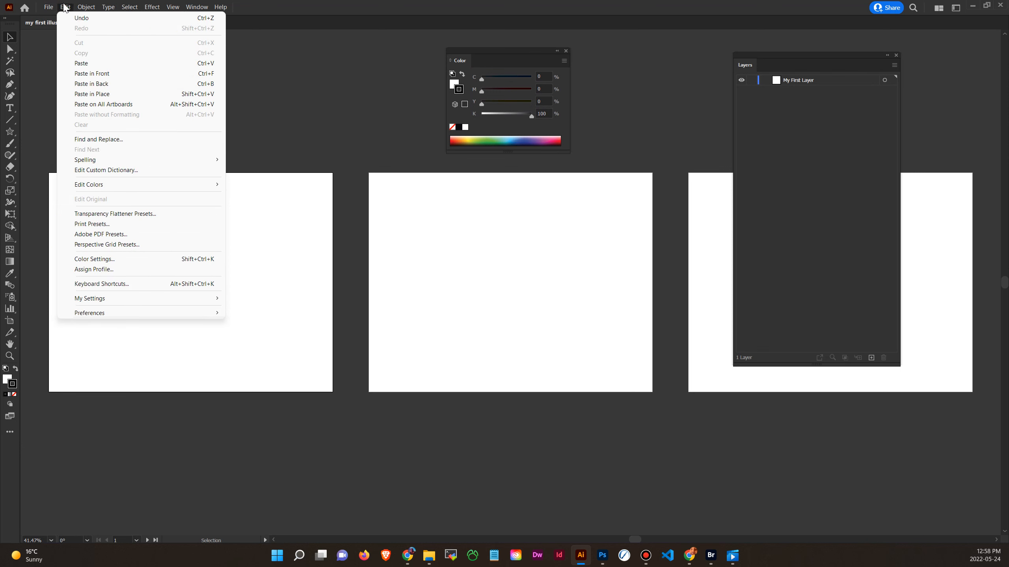
pyautogui.moveTo(105, 9)
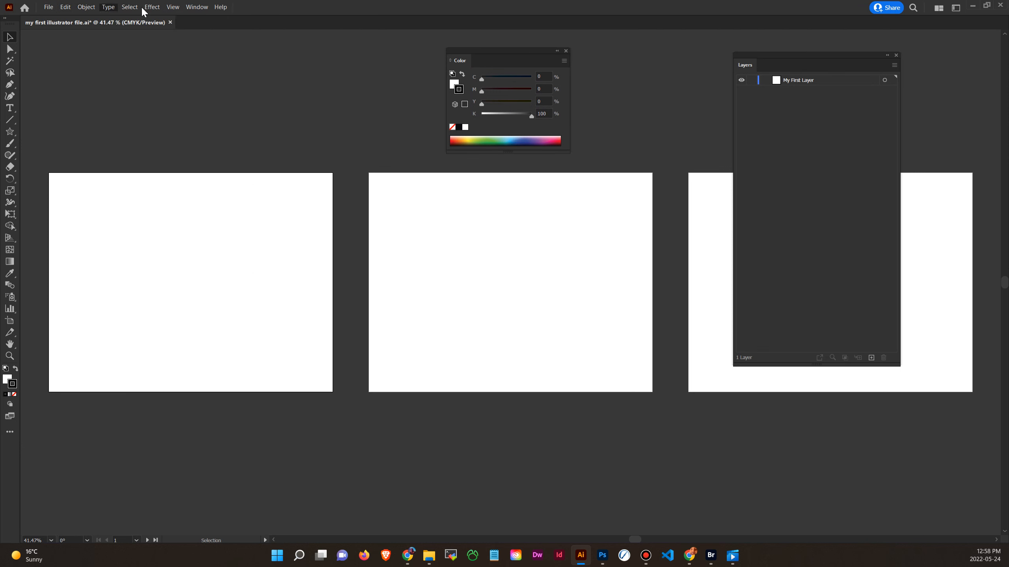
pyautogui.click(149, 10)
# Set the document color mode to RGB Color
pyautogui.click(47, 6)
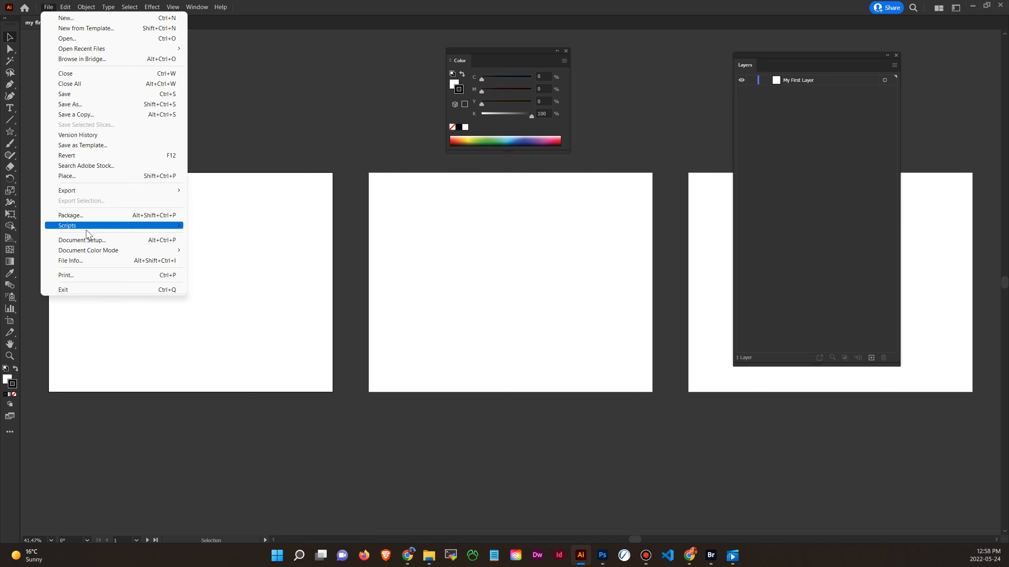
pyautogui.moveTo(92, 251)
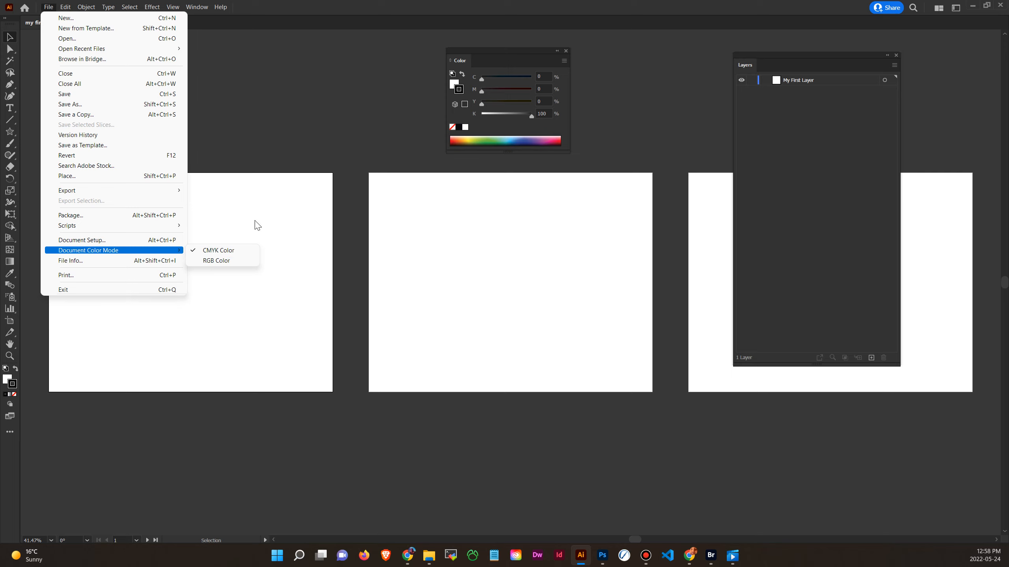
pyautogui.click(238, 261)
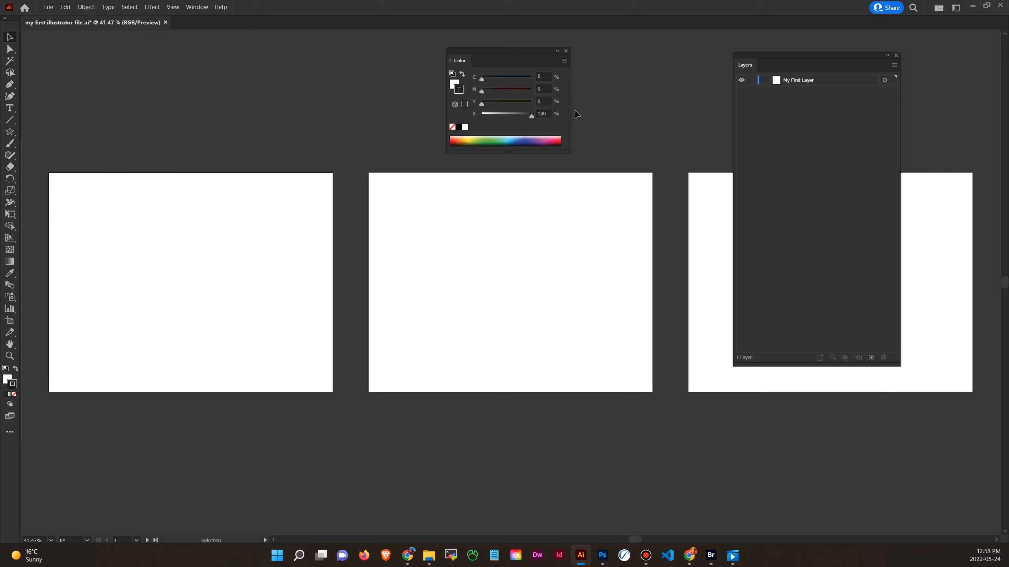
# Close the Color panel and reopen it
pyautogui.click(566, 51)
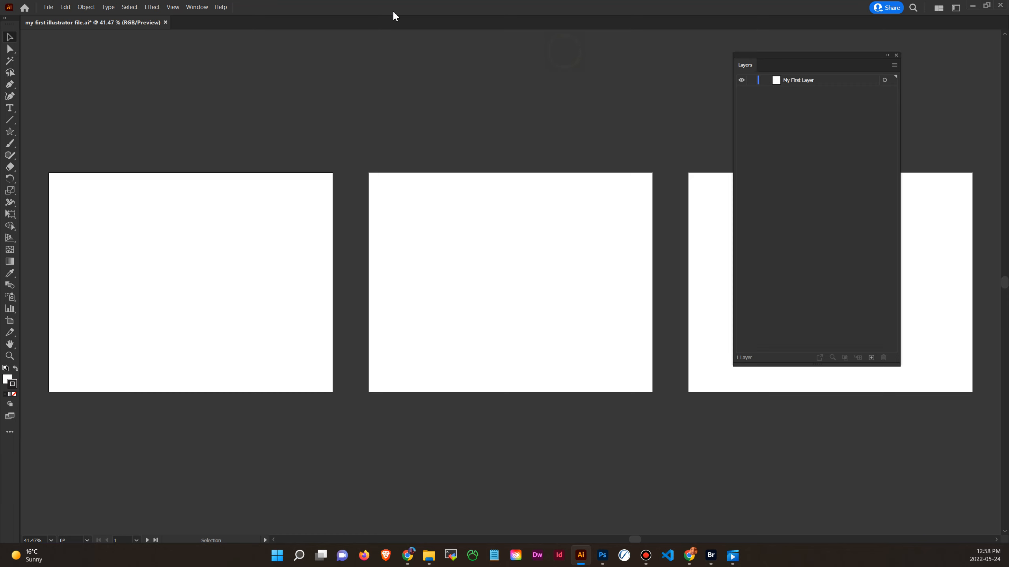
pyautogui.click(196, 8)
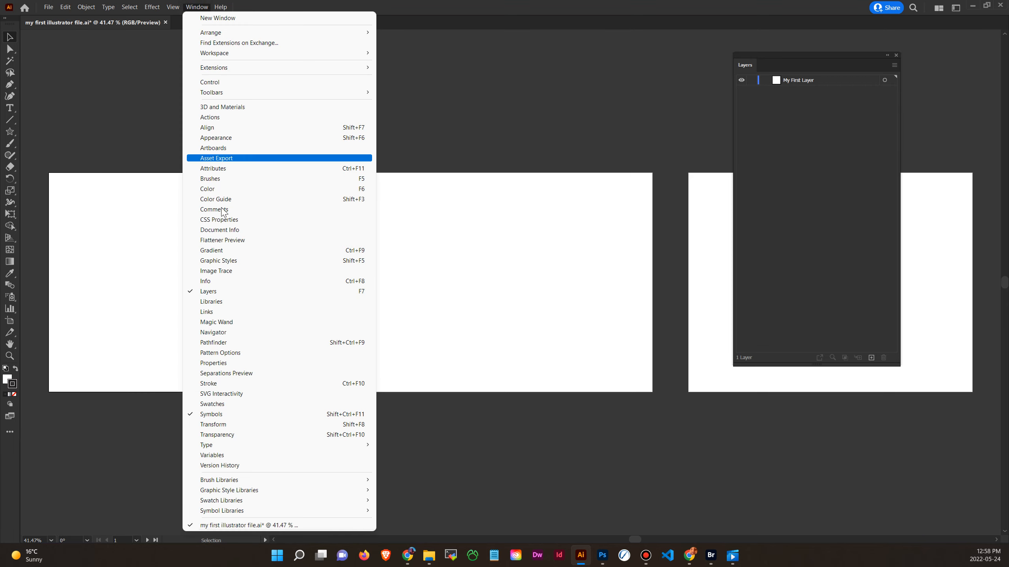
pyautogui.click(263, 193)
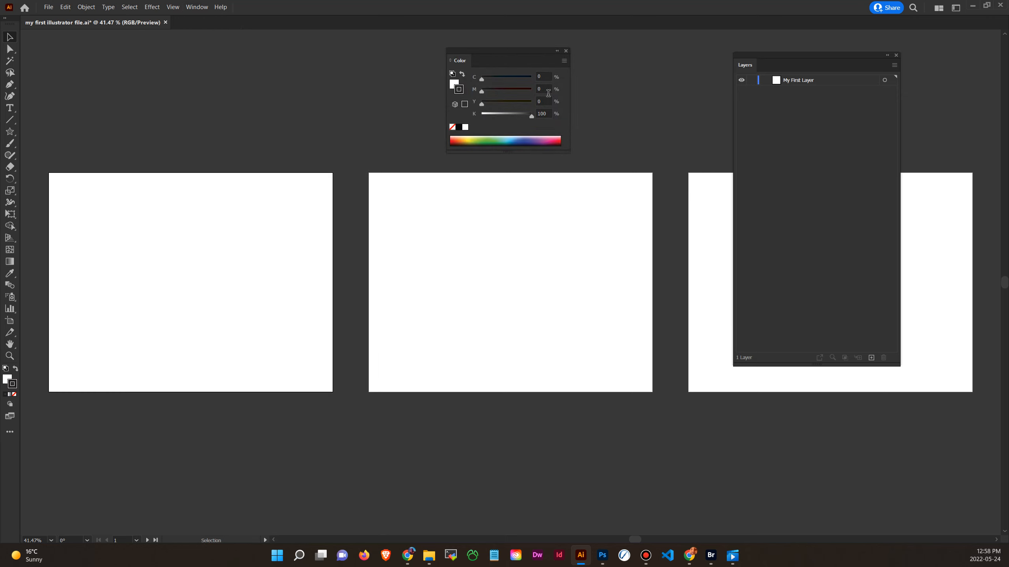
# Switch the Color panel's sliders to RGB and from there to Web Safe RGB
pyautogui.click(564, 60)
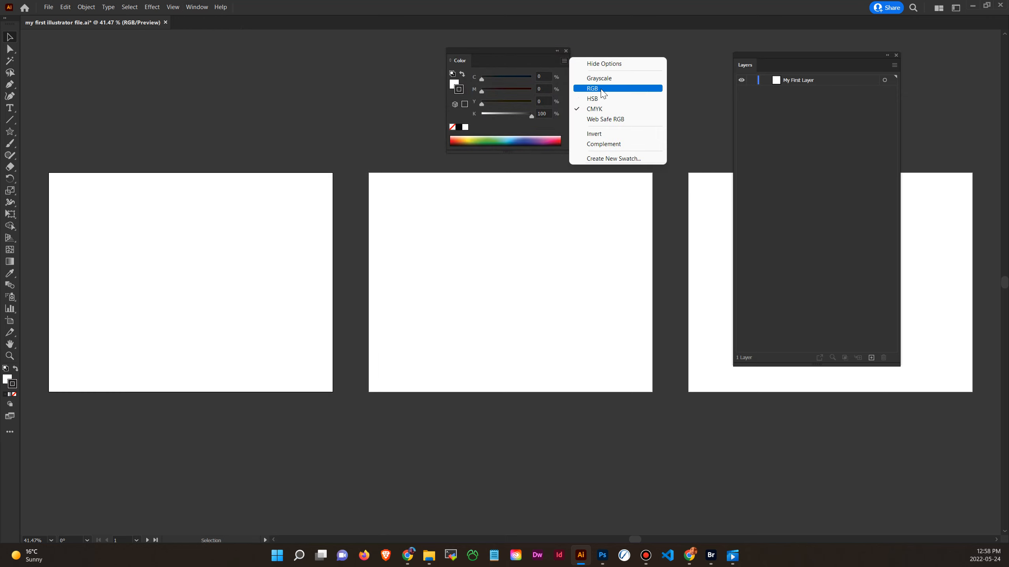
pyautogui.click(602, 91)
pyautogui.click(562, 60)
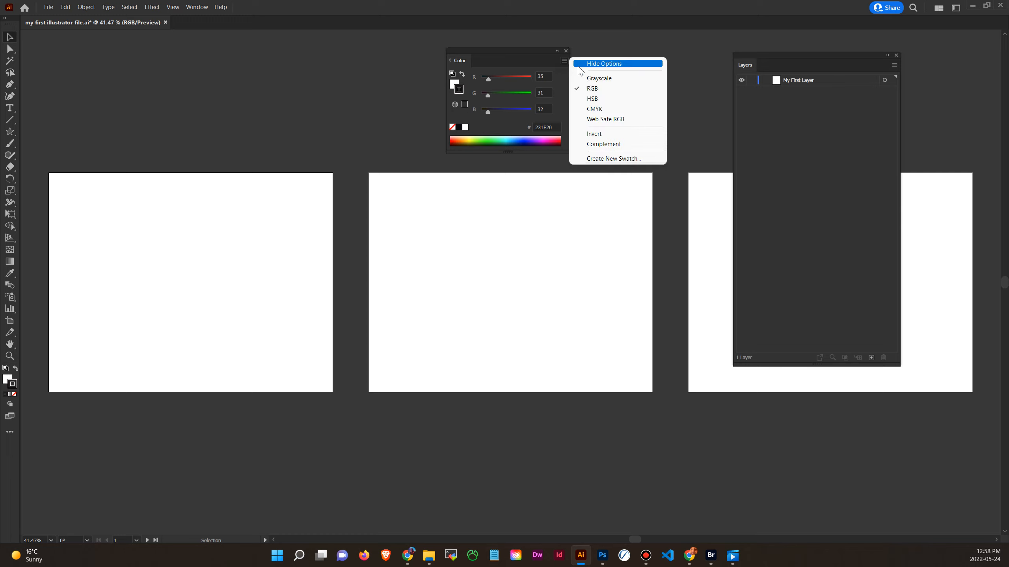
pyautogui.click(600, 120)
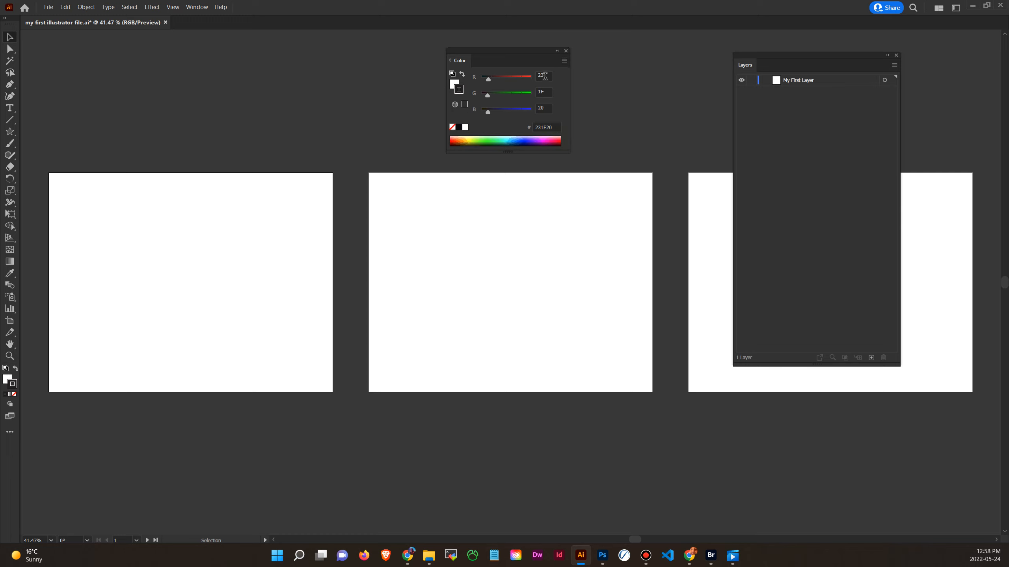
pyautogui.click(550, 126)
# Return the Color panel's sliders from Web Safe RGB to RGB, and change them to HSB
pyautogui.click(563, 61)
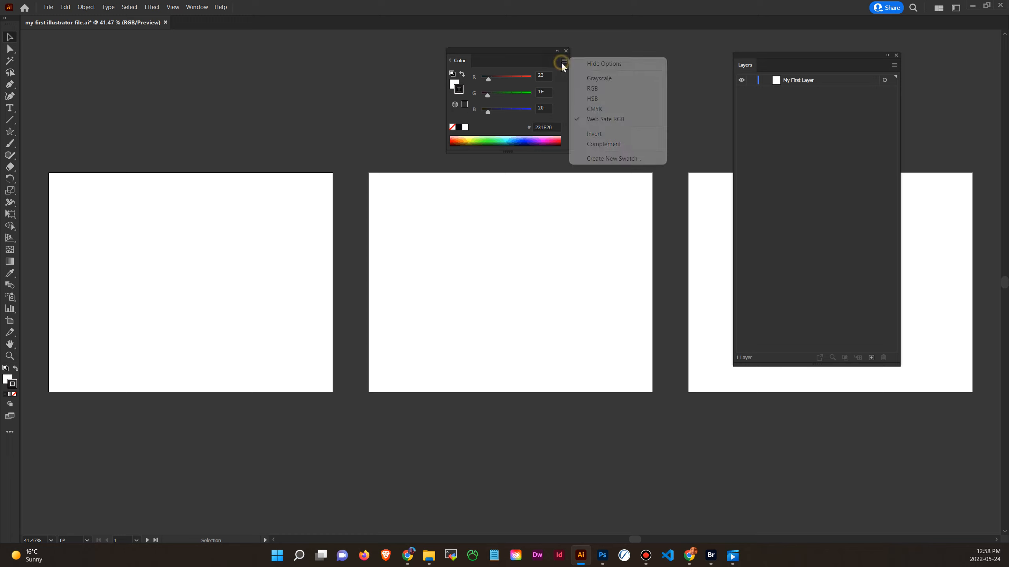
pyautogui.click(584, 90)
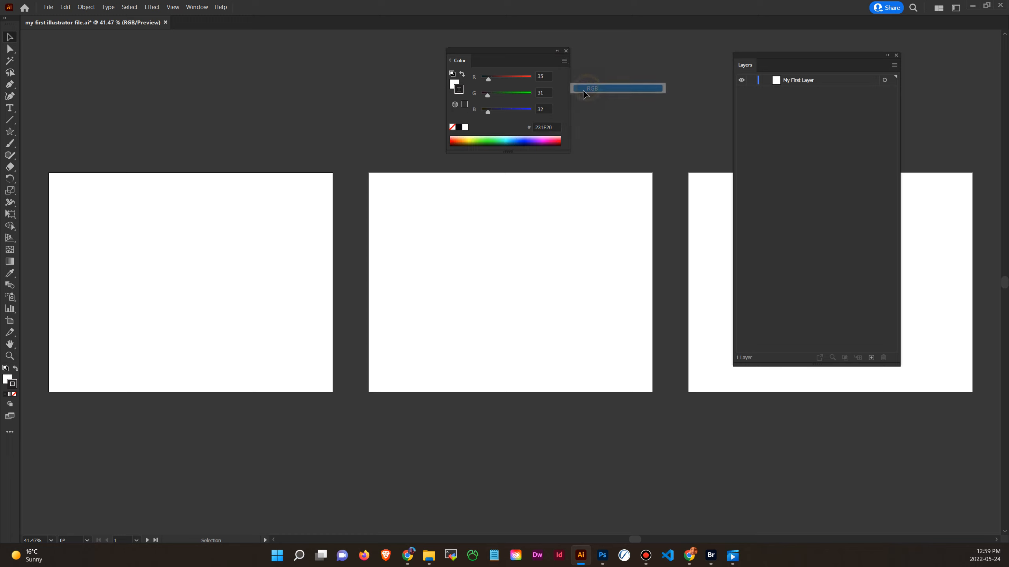
pyautogui.click(564, 60)
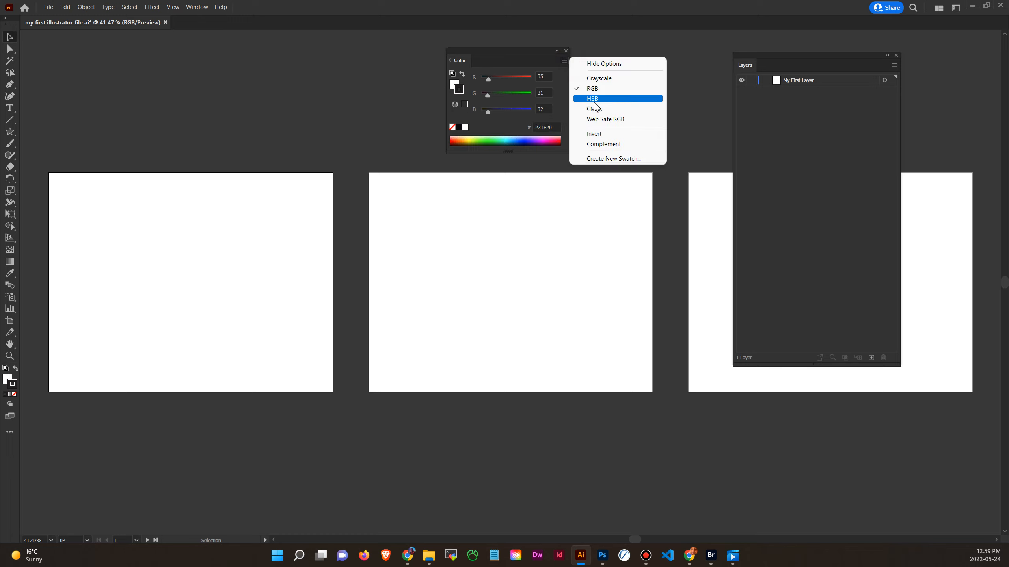
pyautogui.click(593, 99)
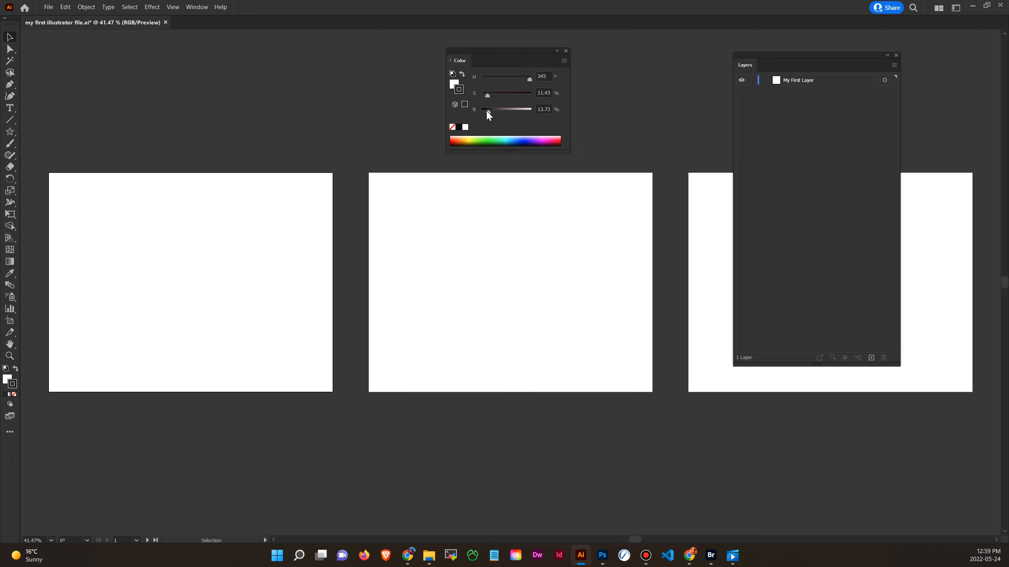
# Switch the Color panel's sliders to CMYK and set the stroke to 0% cyan, magenta and yellow with 100% black
pyautogui.click(564, 60)
pyautogui.click(608, 108)
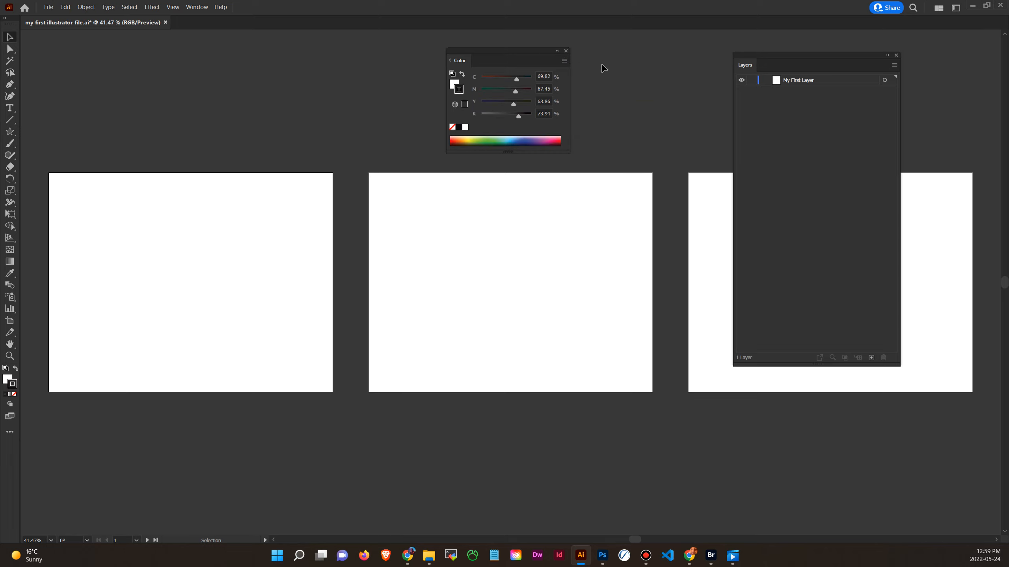
pyautogui.moveTo(518, 116); pyautogui.dragTo(474, 121)
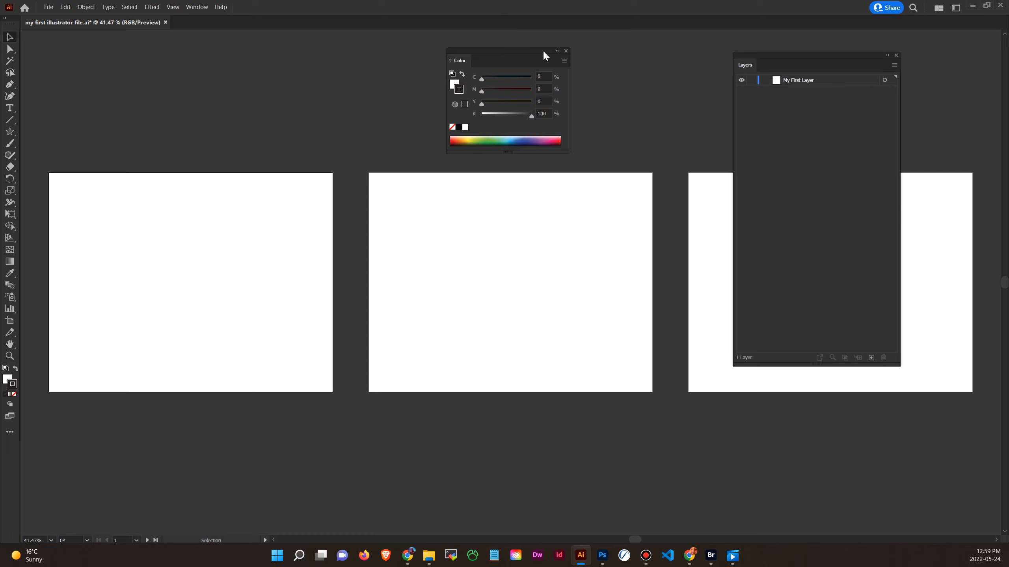
# Set the document color mode to CMYK Color
pyautogui.click(65, 7)
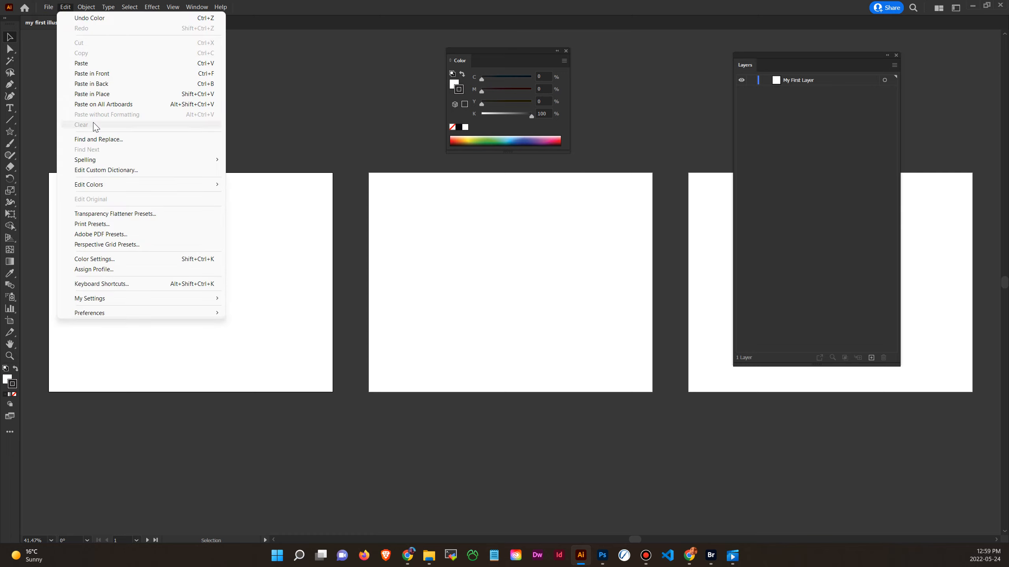
pyautogui.click(48, 7)
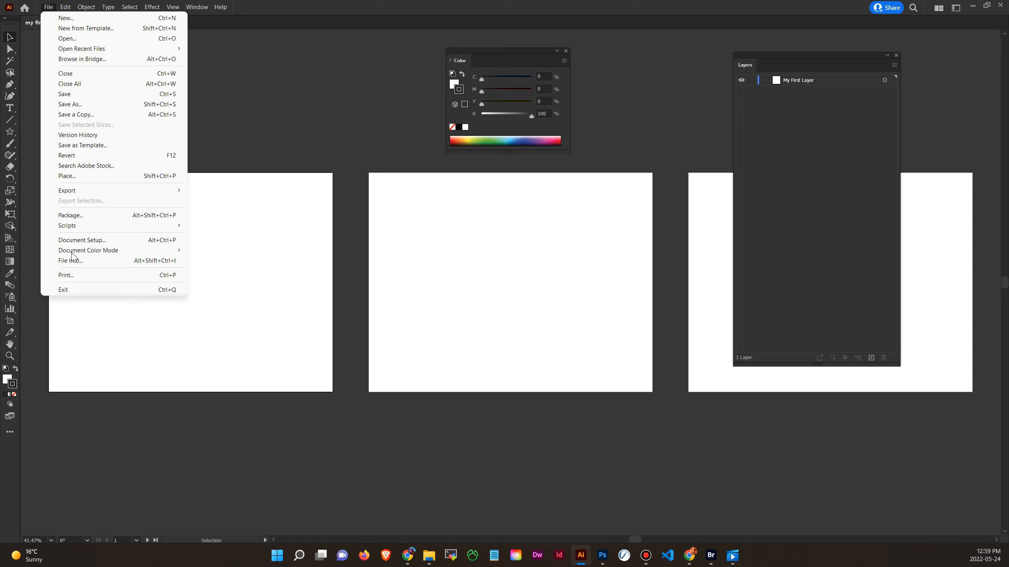
pyautogui.moveTo(80, 251)
pyautogui.click(216, 251)
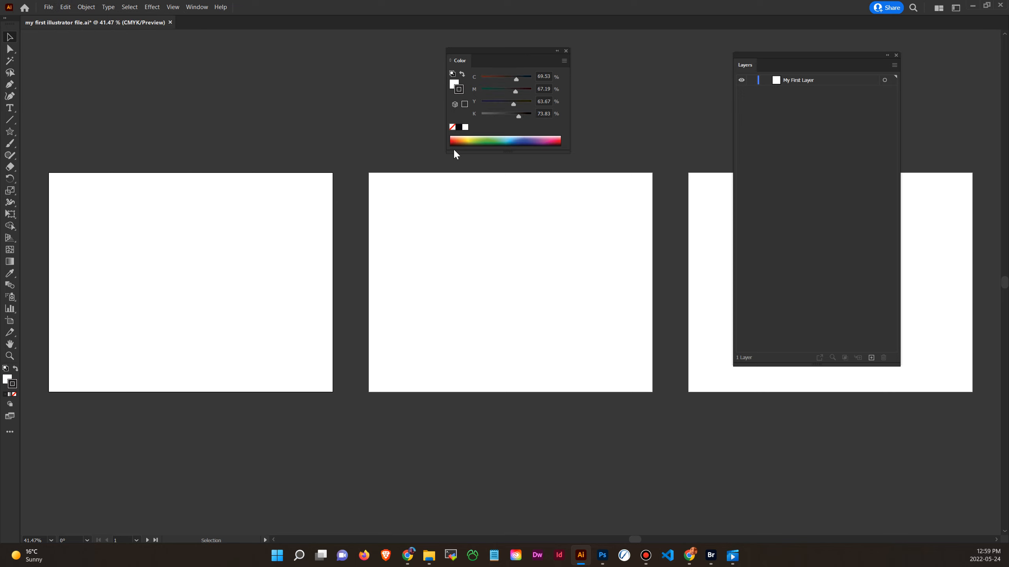
# Try mixing the stroke color with the CMYK sliders, and restore the default fill and stroke
pyautogui.moveTo(518, 116); pyautogui.dragTo(480, 77)
pyautogui.moveTo(531, 117); pyautogui.dragTo(490, 106)
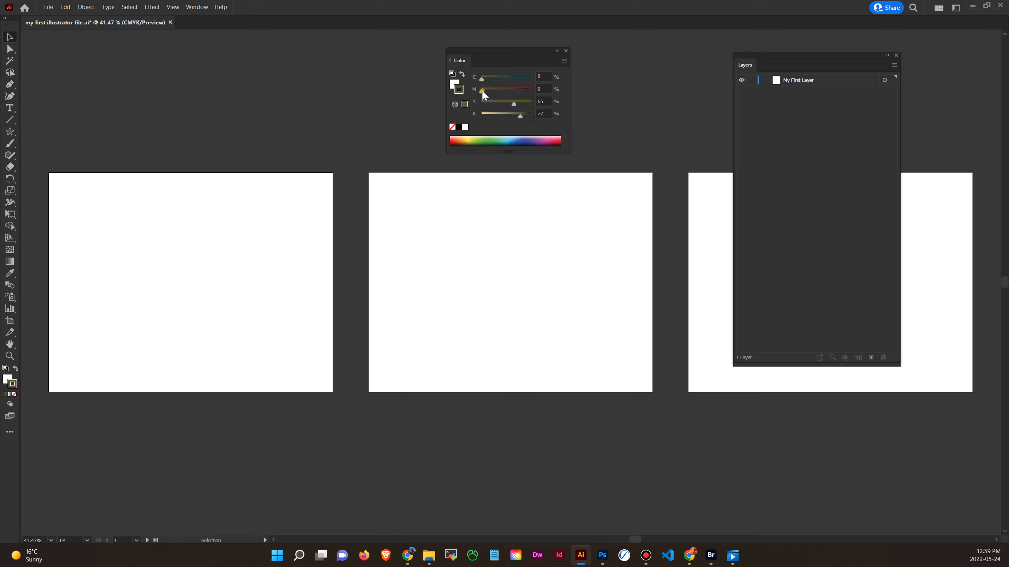
pyautogui.click(452, 73)
# Move the Color panel next to the Layers panel, and open the Swatches panel beside it
pyautogui.moveTo(505, 50); pyautogui.dragTo(640, 58)
pyautogui.click(197, 7)
pyautogui.click(217, 404)
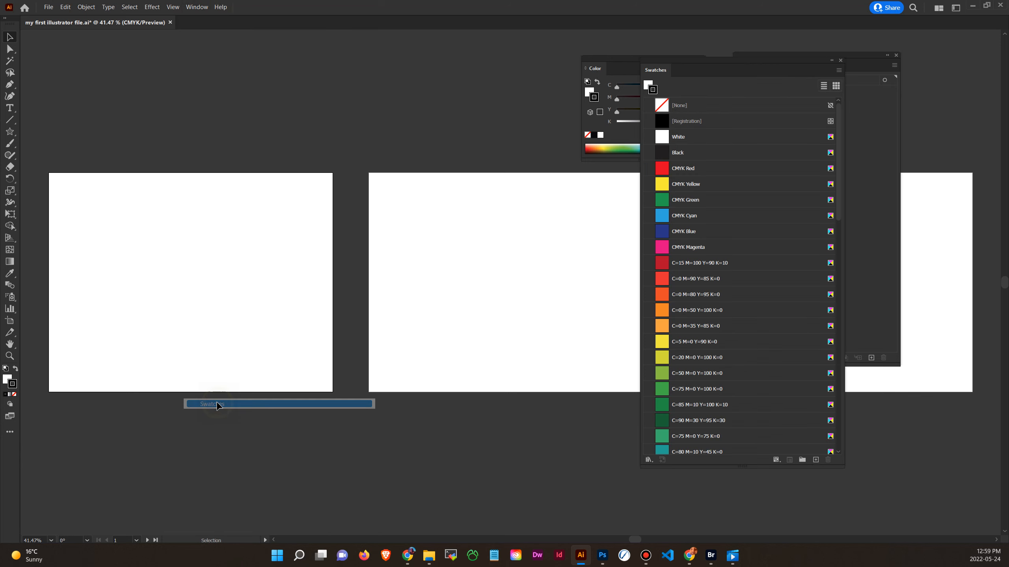
pyautogui.moveTo(770, 58); pyautogui.dragTo(482, 57)
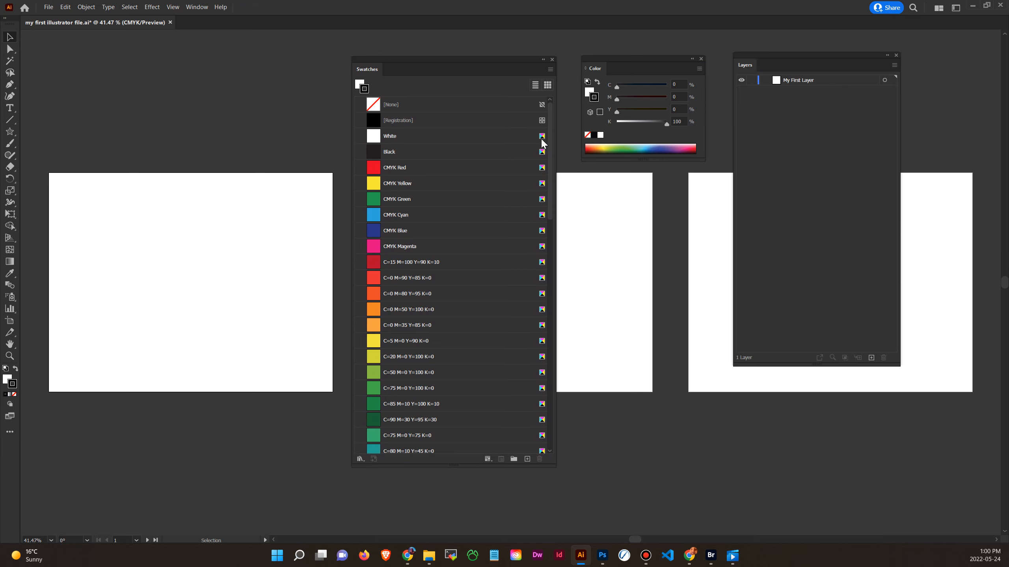
# Look through the full swatch list and collapse its Grays and Brights color groups
pyautogui.scroll(-9, 548, 131)
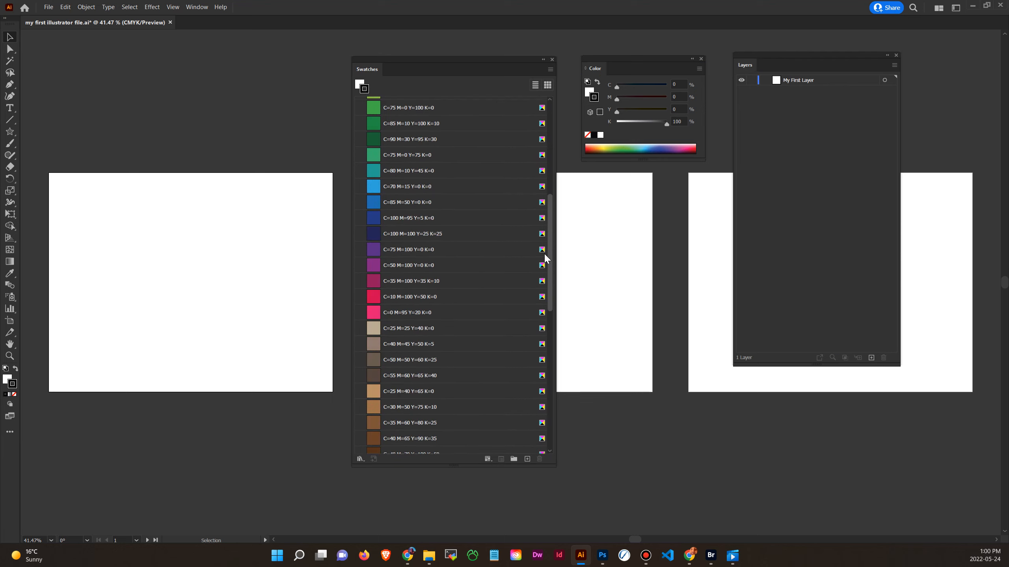
pyautogui.scroll(-6, 545, 258)
pyautogui.scroll(15, 545, 258)
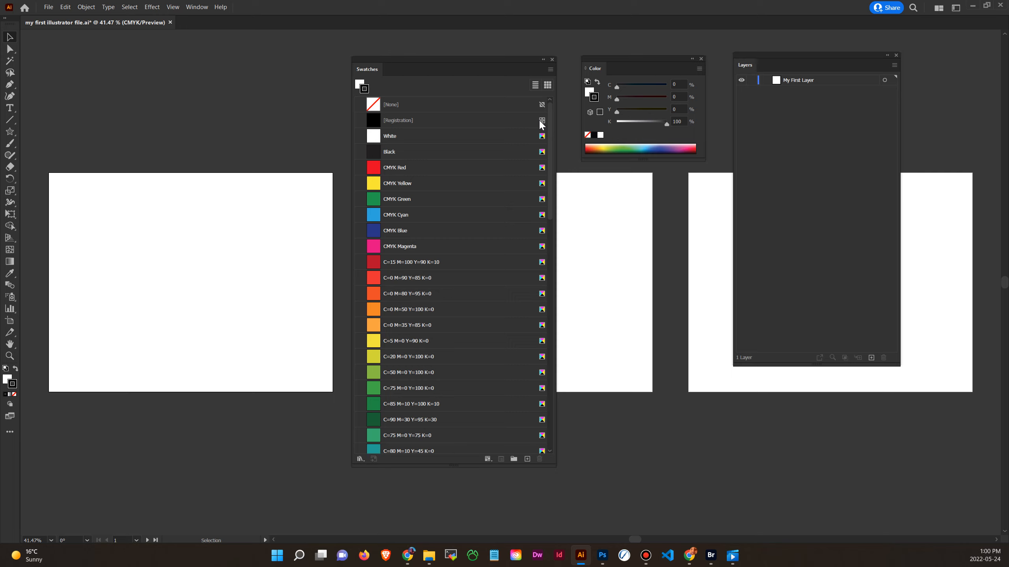
pyautogui.scroll(-10, 437, 382)
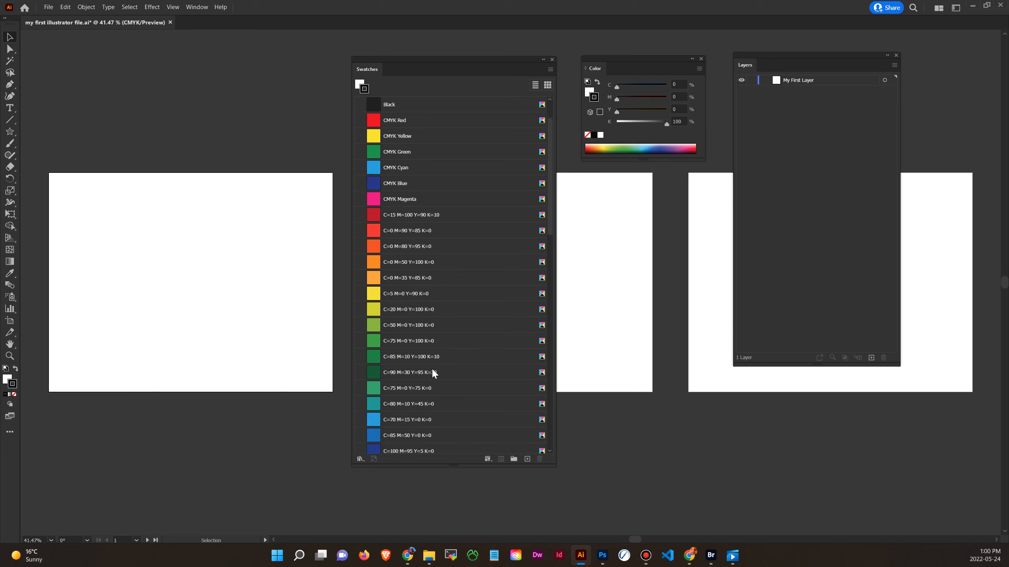
pyautogui.scroll(-3, 410, 380)
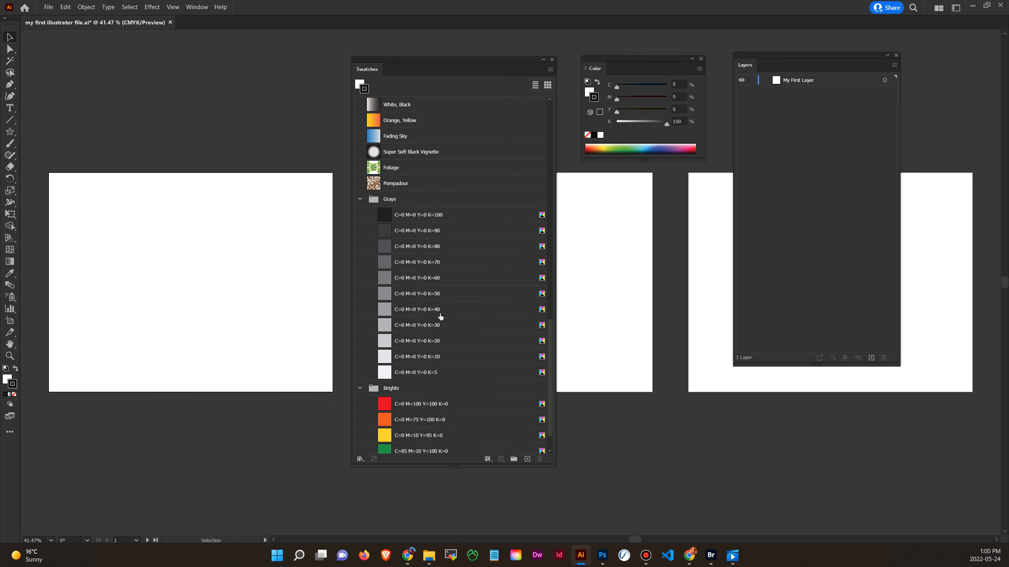
pyautogui.scroll(-2, 471, 326)
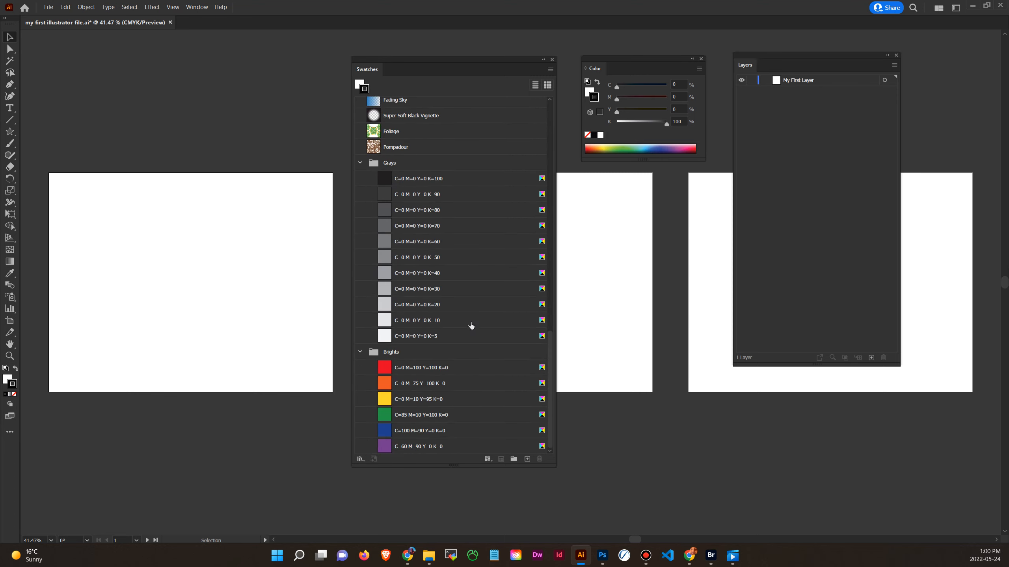
pyautogui.click(360, 163)
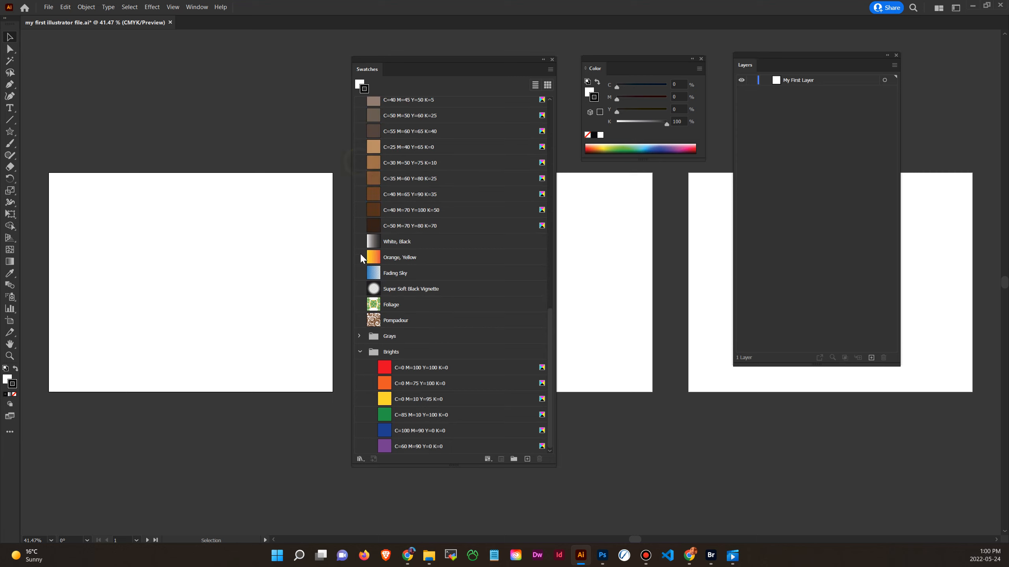
pyautogui.click(358, 351)
# Open the options of the C=15 M=100 Y=90 K=10 swatch and set its cyan to 18%
pyautogui.scroll(4, 460, 294)
pyautogui.scroll(3, 452, 301)
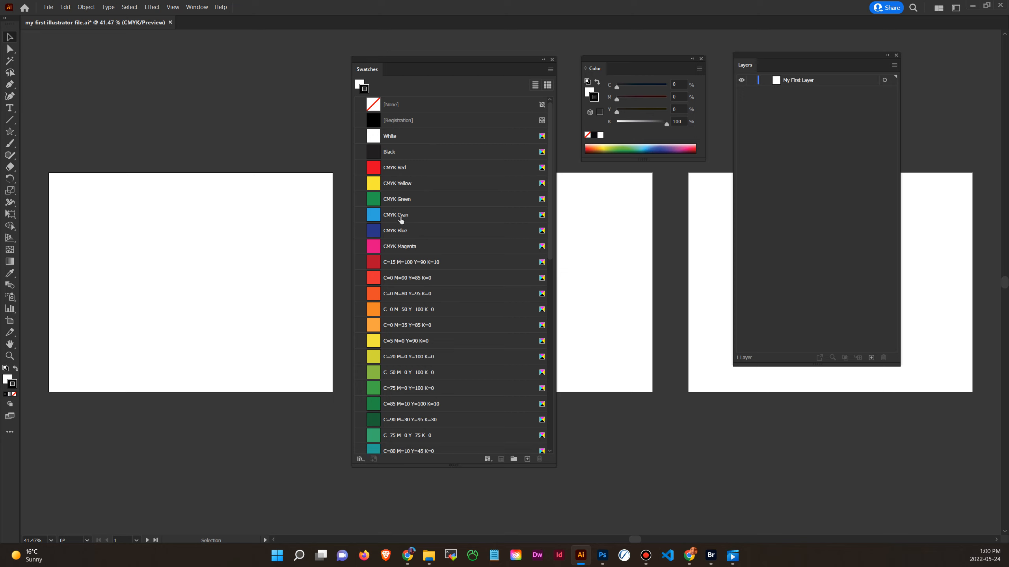
pyautogui.click(413, 264)
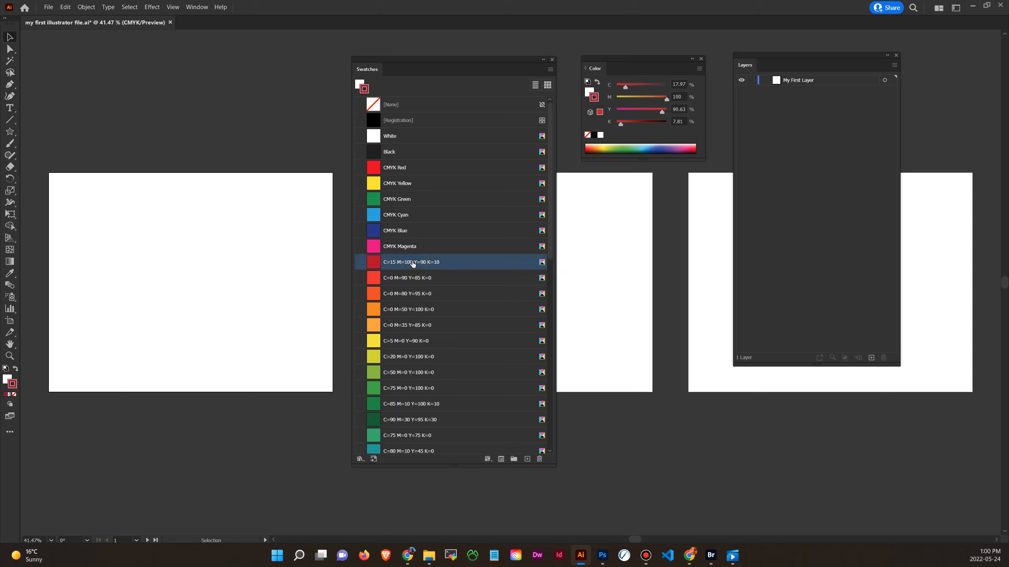
pyautogui.click(378, 265)
pyautogui.doubleClick(377, 265)
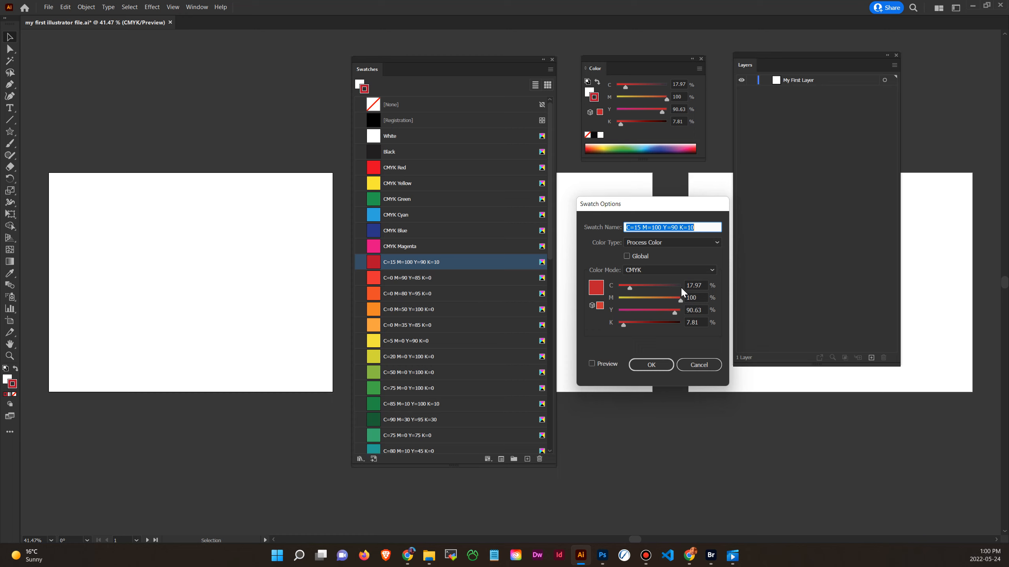
pyautogui.click(704, 285)
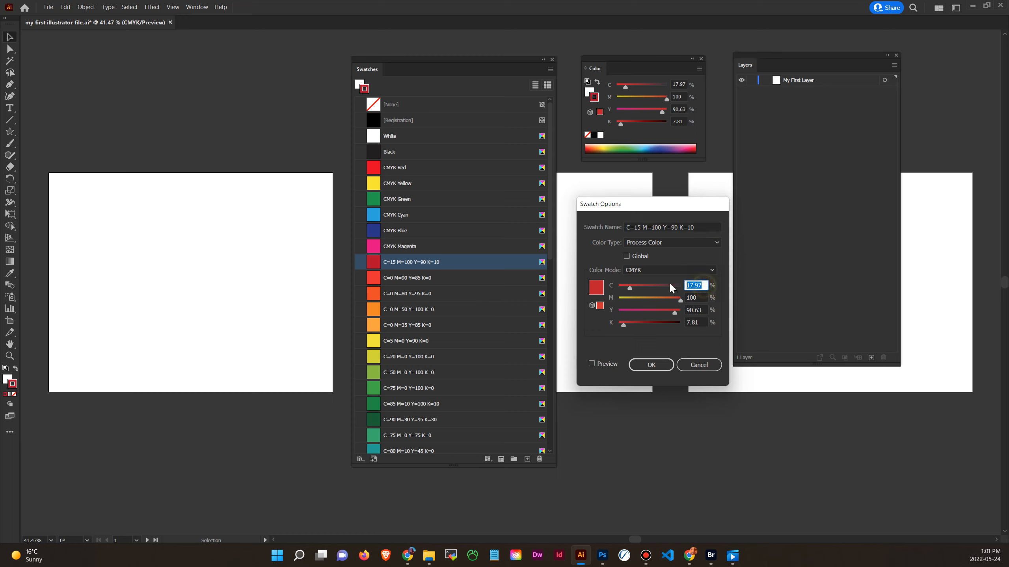
pyautogui.write('48')
pyautogui.press('BackSpace')
pyautogui.press('BackSpace')
pyautogui.write('18')
# Set the red swatch's yellow to 91% and black to 8%, and make it a global color
pyautogui.click(706, 310)
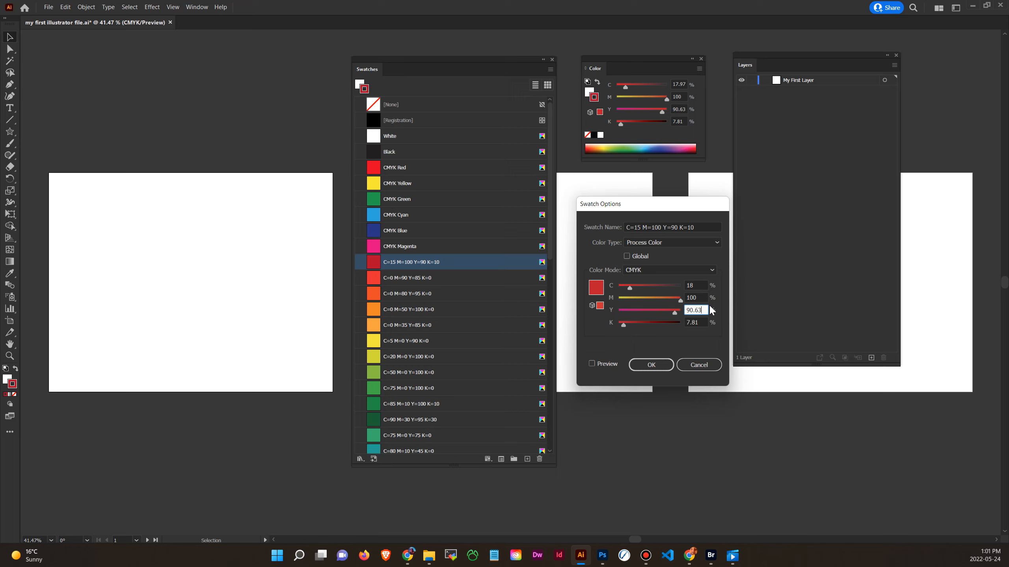
pyautogui.moveTo(705, 308); pyautogui.dragTo(644, 315)
pyautogui.write('91')
pyautogui.moveTo(703, 323); pyautogui.dragTo(648, 321)
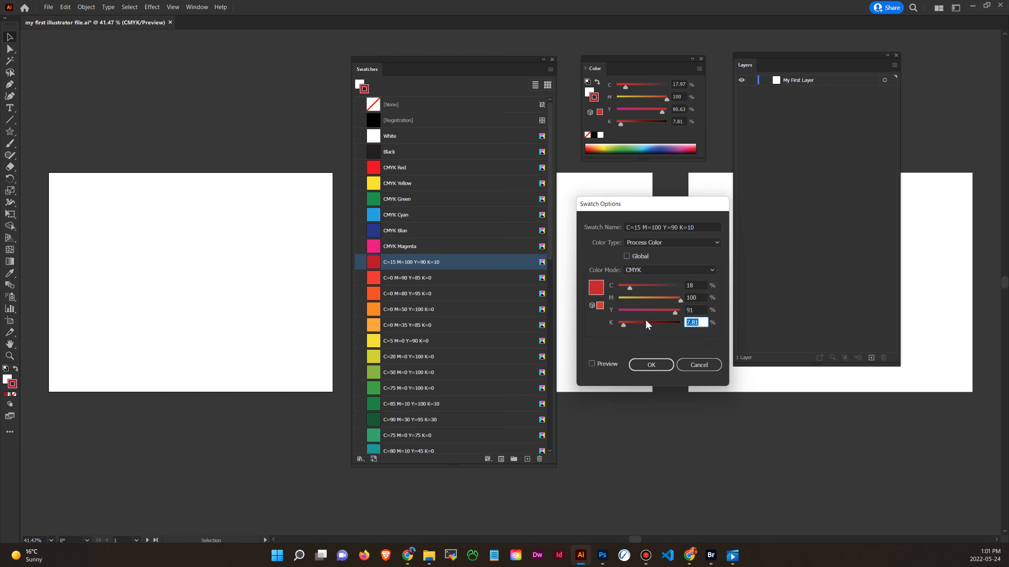
pyautogui.write('8')
pyautogui.click(626, 255)
pyautogui.click(645, 365)
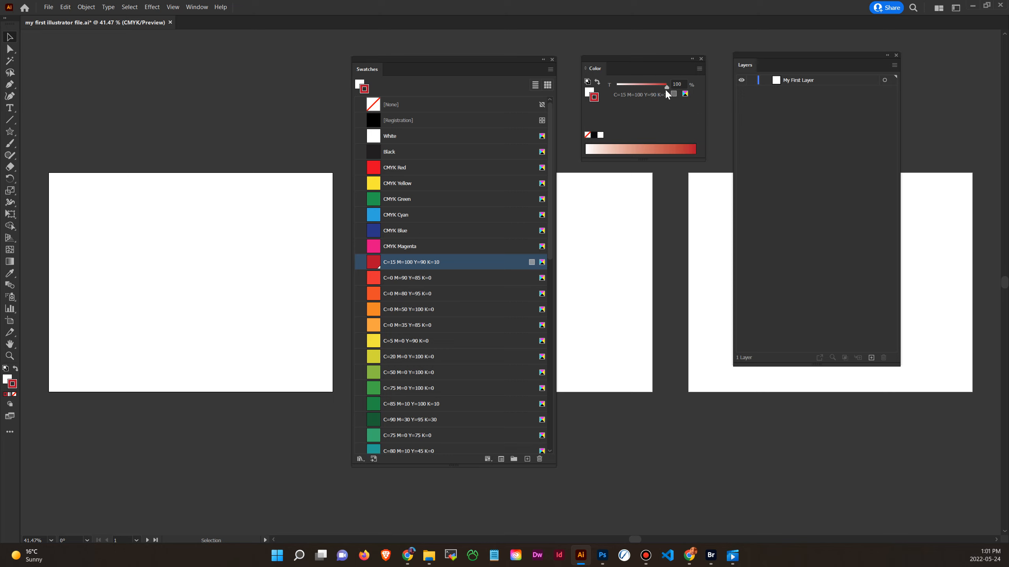
# Apply the C=0 M=90 Y=85 K=0 swatch to the stroke and adjust its mix to 100% magenta and 100% yellow
pyautogui.moveTo(666, 89)
pyautogui.mouseDown()
pyautogui.moveTo(629, 86)
pyautogui.moveTo(671, 86)
pyautogui.mouseUp()
pyautogui.click(428, 278)
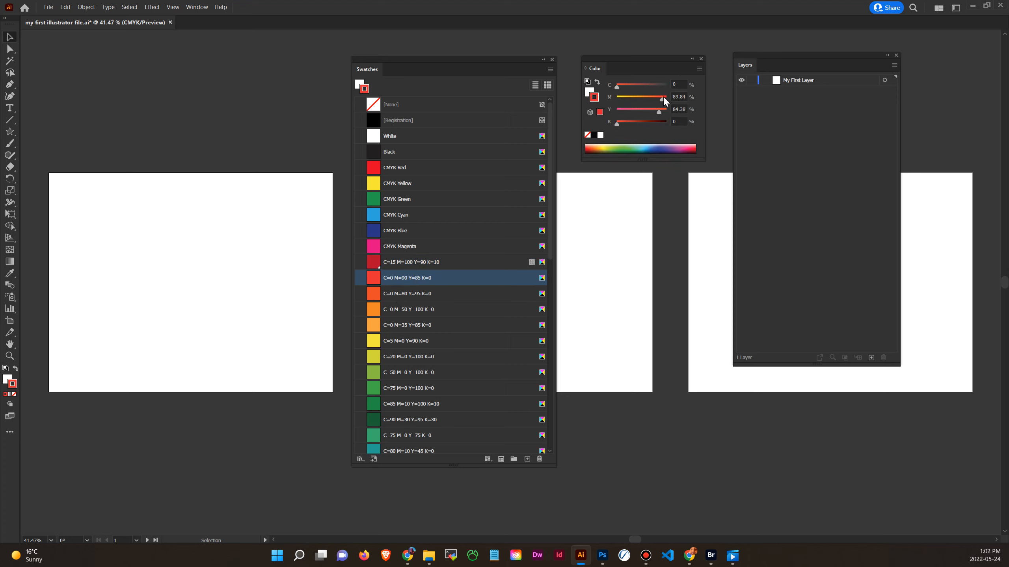
pyautogui.moveTo(662, 98); pyautogui.dragTo(648, 97)
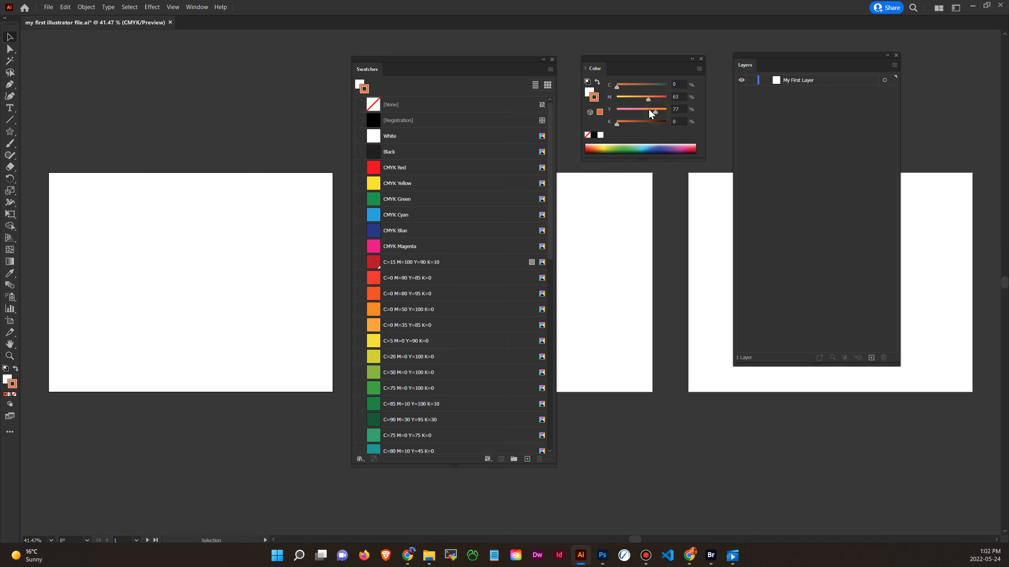
pyautogui.moveTo(648, 98); pyautogui.dragTo(661, 98)
pyautogui.moveTo(661, 97); pyautogui.dragTo(671, 97)
# Select all unused swatches and delete them from the Swatches panel
pyautogui.click(550, 69)
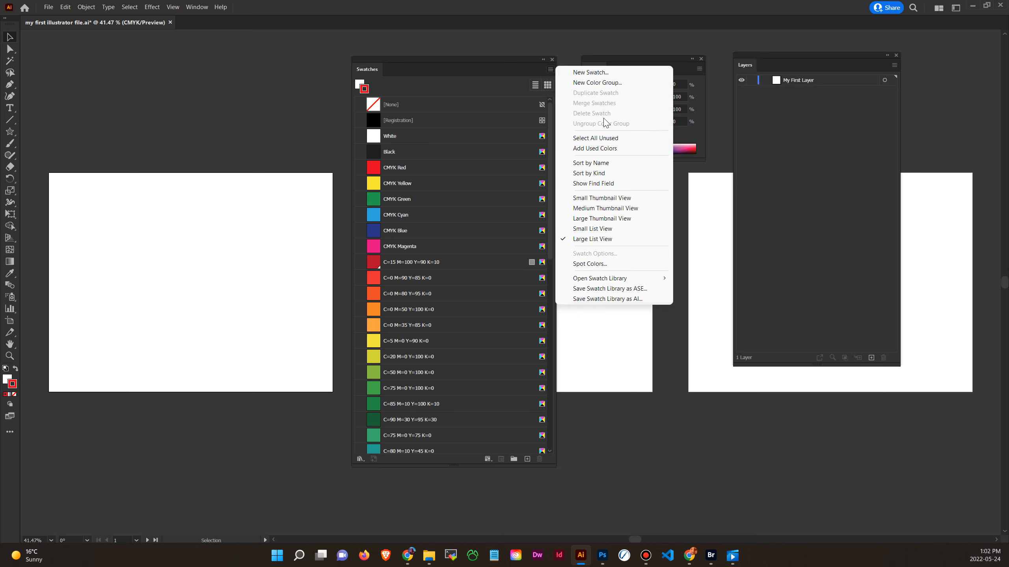
pyautogui.click(596, 138)
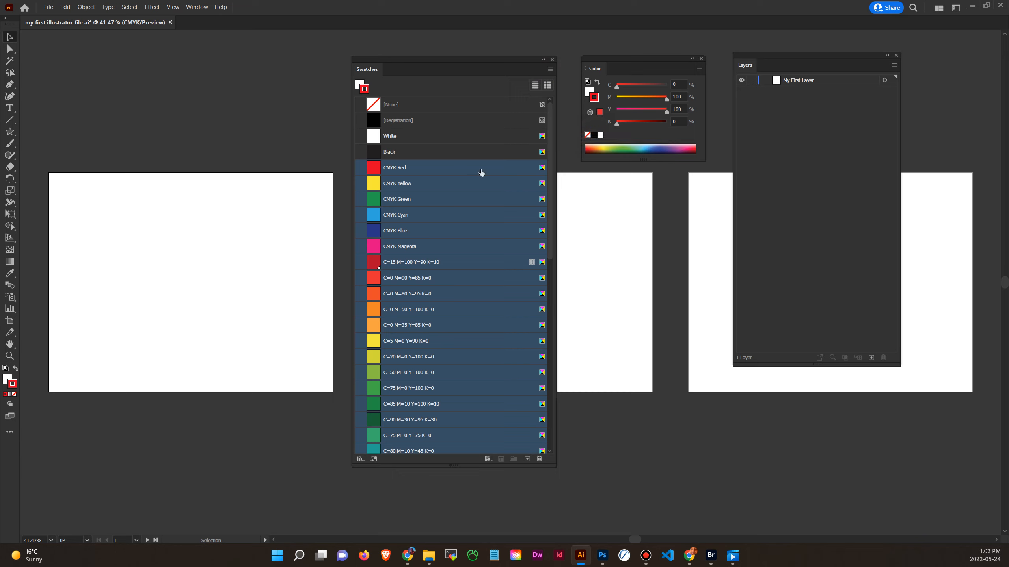
pyautogui.click(539, 459)
pyautogui.click(498, 290)
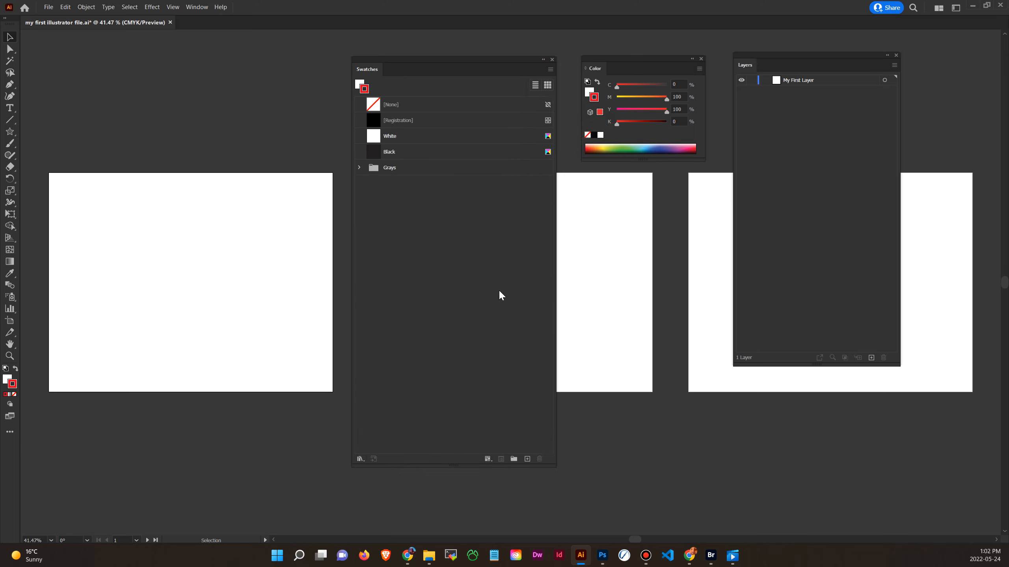
# Check the contents of the remaining Grays color group and delete the group
pyautogui.click(367, 168)
pyautogui.click(359, 167)
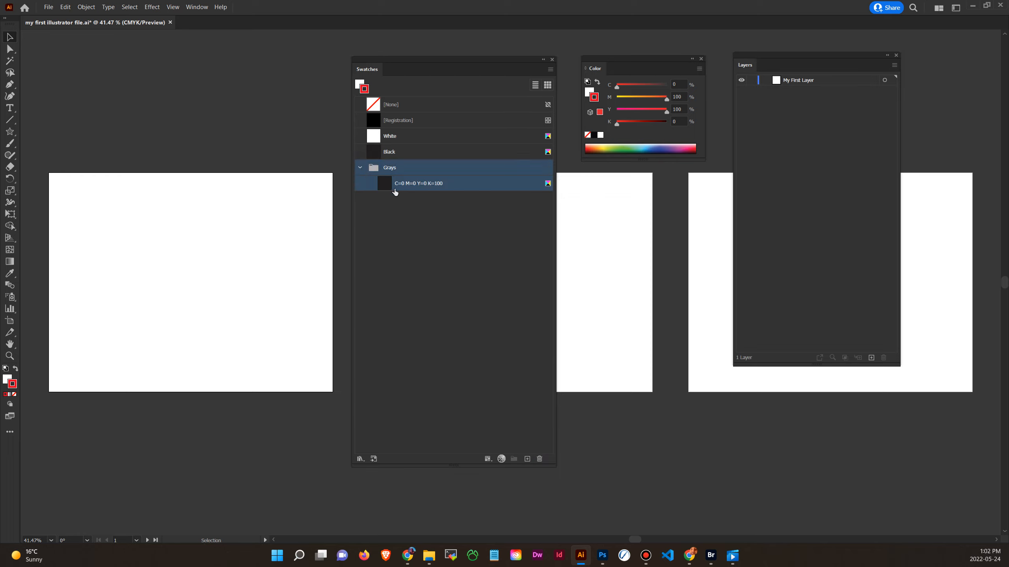
pyautogui.click(359, 167)
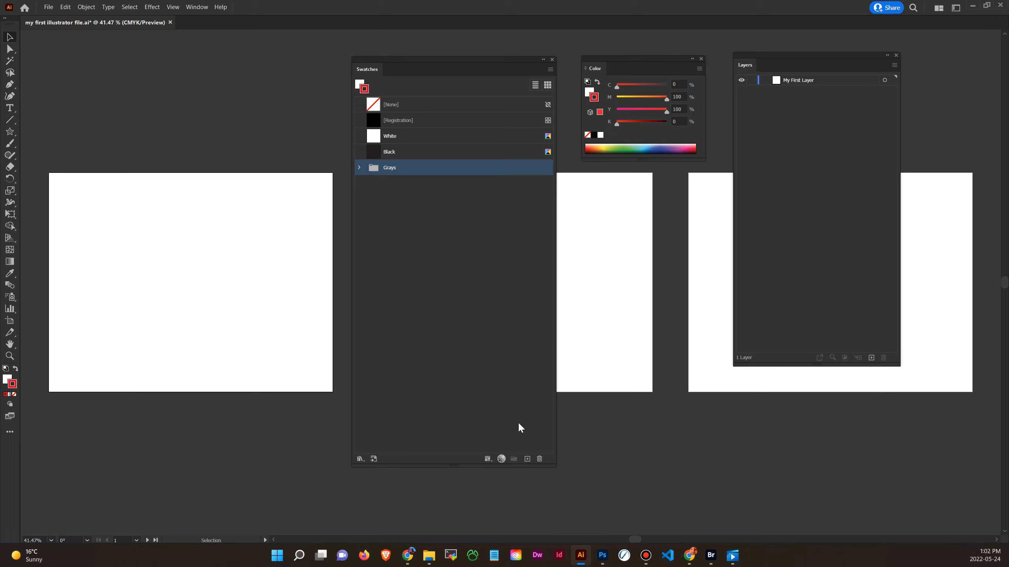
pyautogui.click(539, 460)
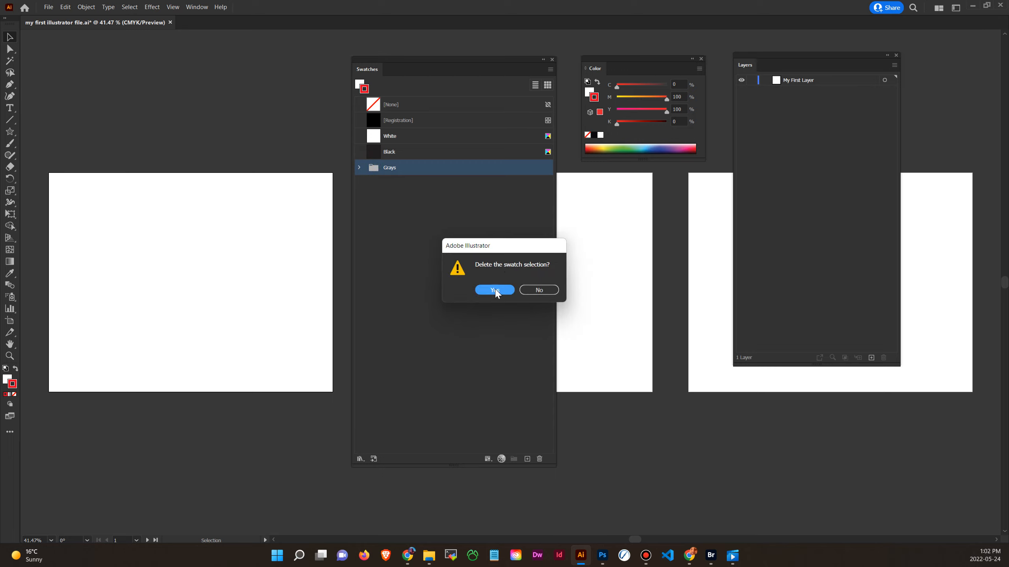
pyautogui.click(495, 290)
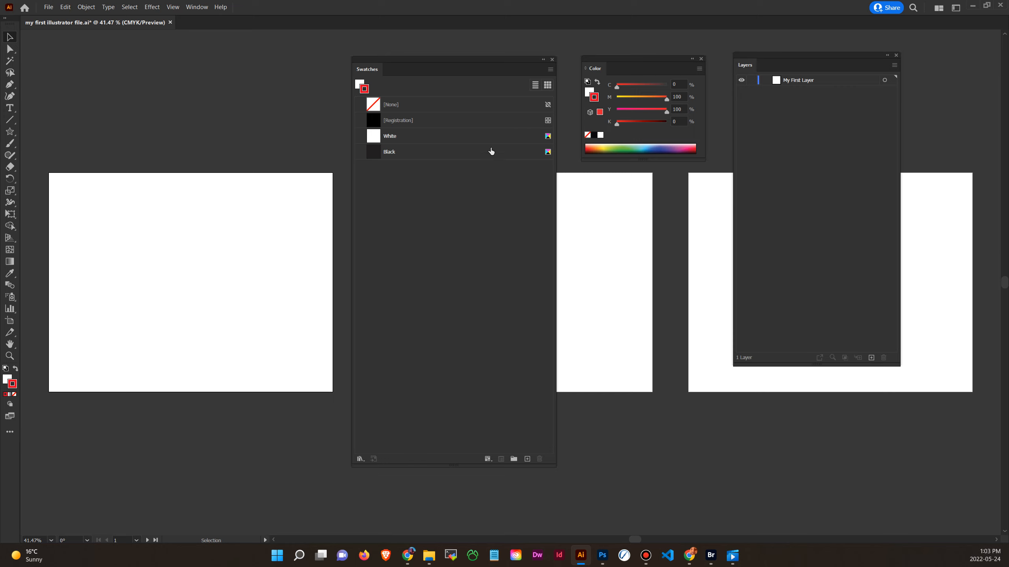
# Make the Black swatch global with 0% cyan, magenta and yellow and 100% black, and deselect it
pyautogui.doubleClick(477, 152)
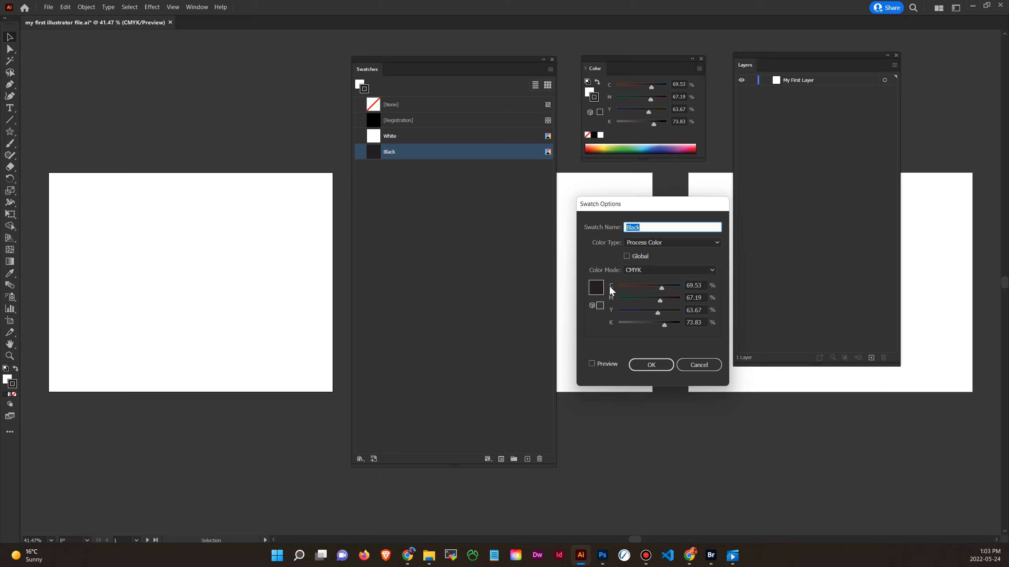
pyautogui.click(702, 286)
pyautogui.moveTo(704, 291); pyautogui.dragTo(684, 319)
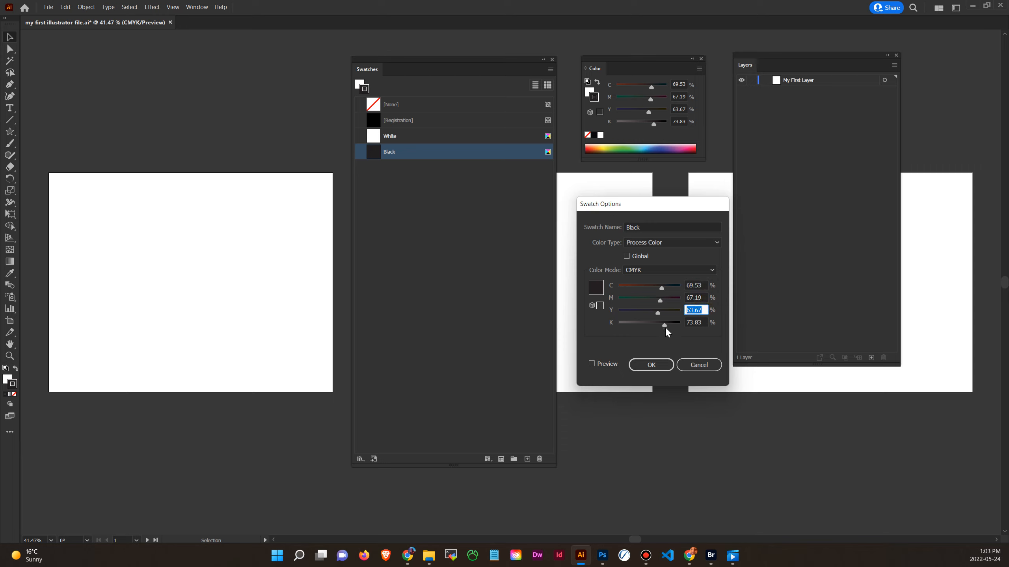
pyautogui.click(627, 256)
pyautogui.moveTo(666, 325); pyautogui.dragTo(590, 291)
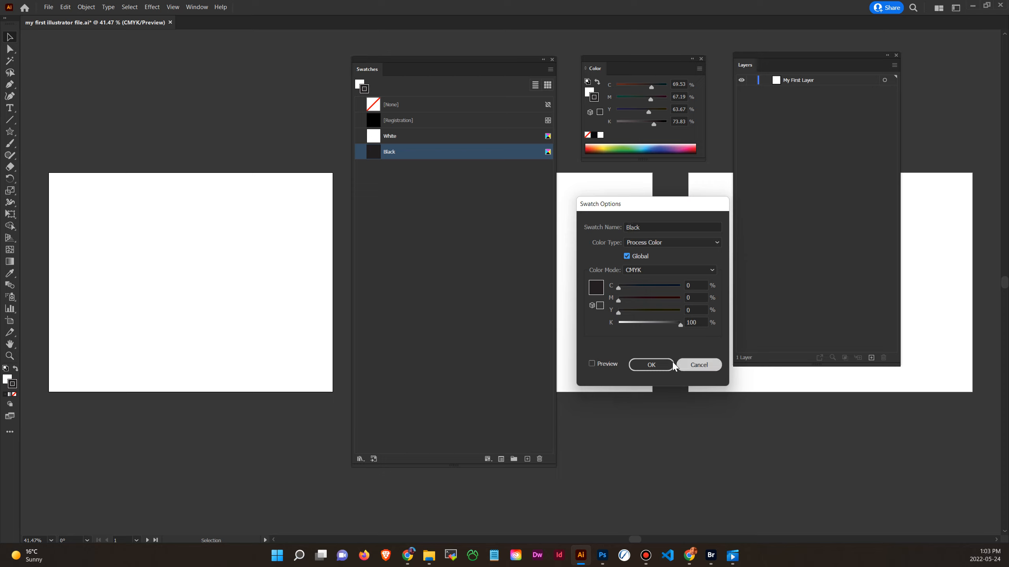
pyautogui.click(659, 365)
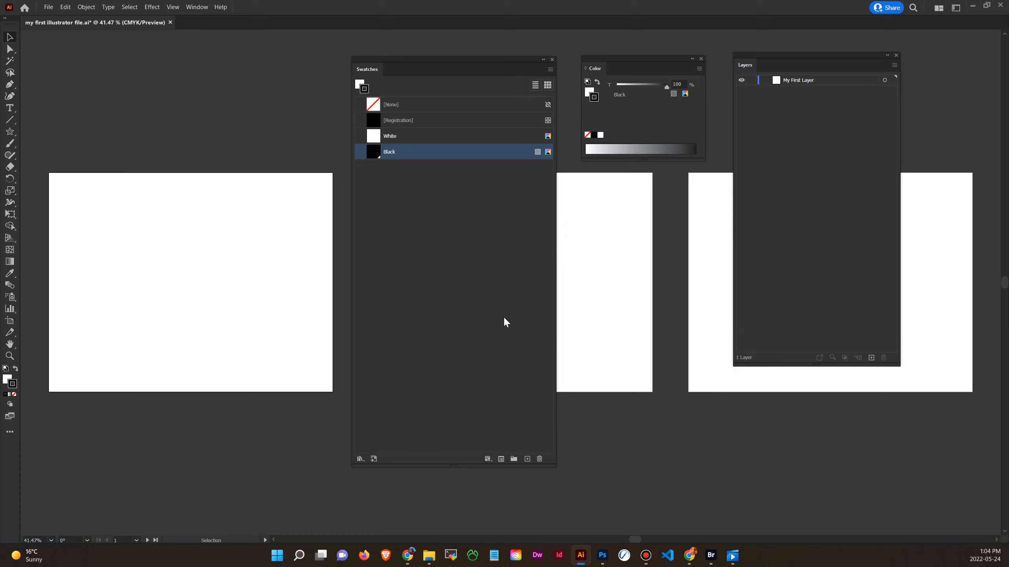
pyautogui.click(452, 215)
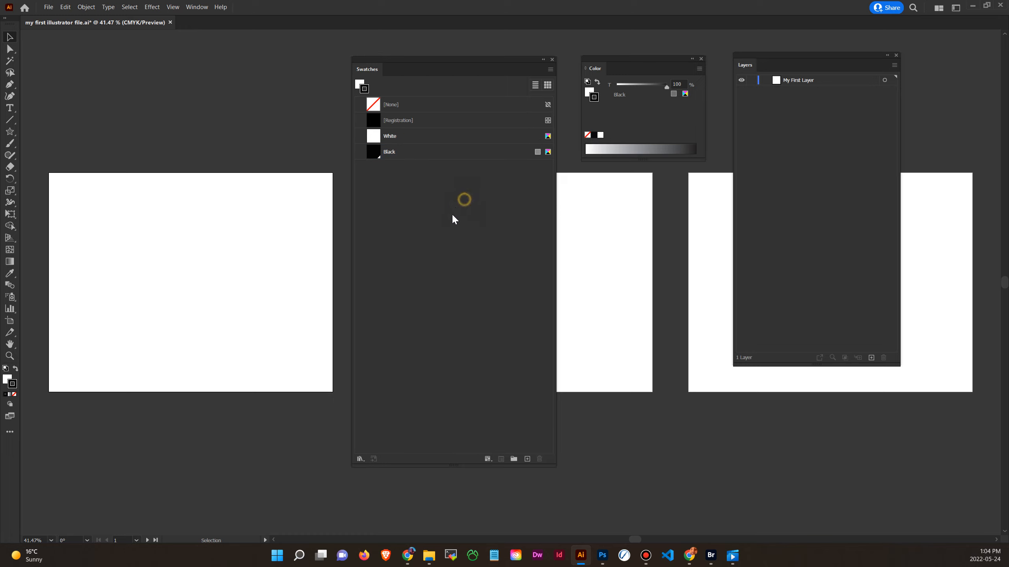
# Apply the White swatch to the stroke and move the Swatches panel slightly down
pyautogui.click(480, 135)
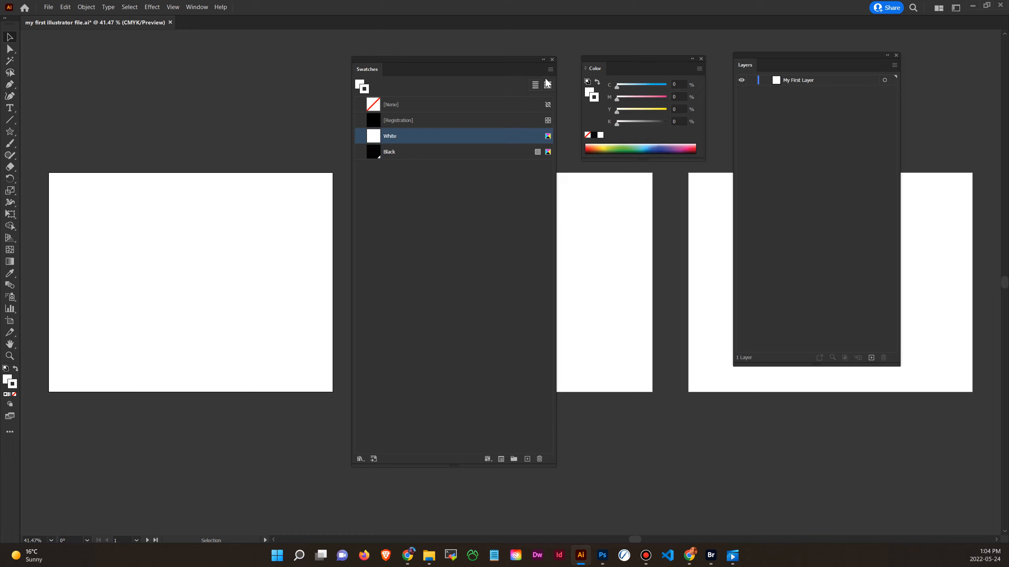
pyautogui.moveTo(528, 63); pyautogui.dragTo(527, 76)
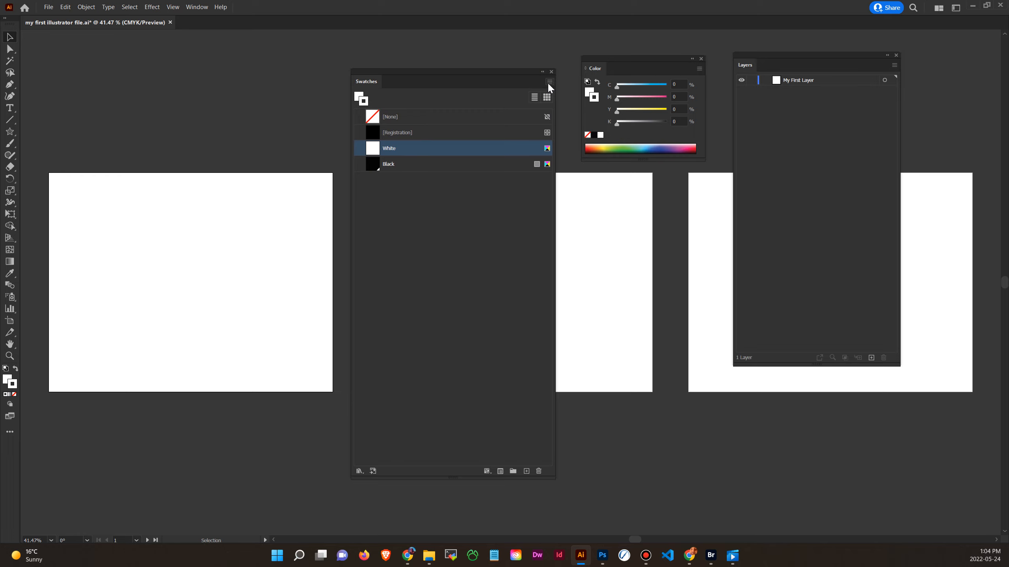
pyautogui.click(417, 189)
pyautogui.click(423, 150)
# Create a global process-color swatch named Earthy Red in CMYK with 0% cyan, 87% magenta, 63% yellow and 41% black
pyautogui.click(549, 81)
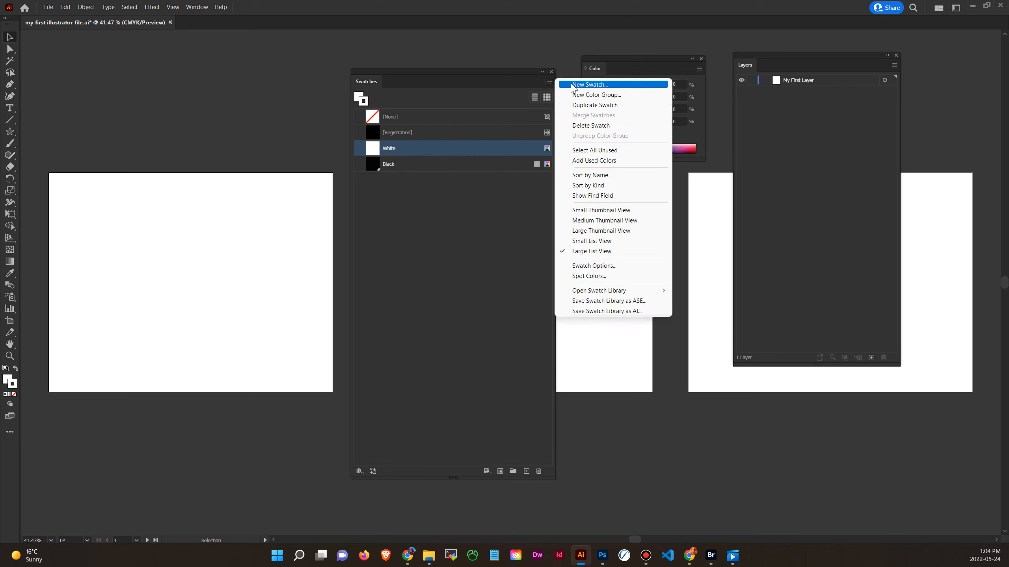
pyautogui.click(571, 85)
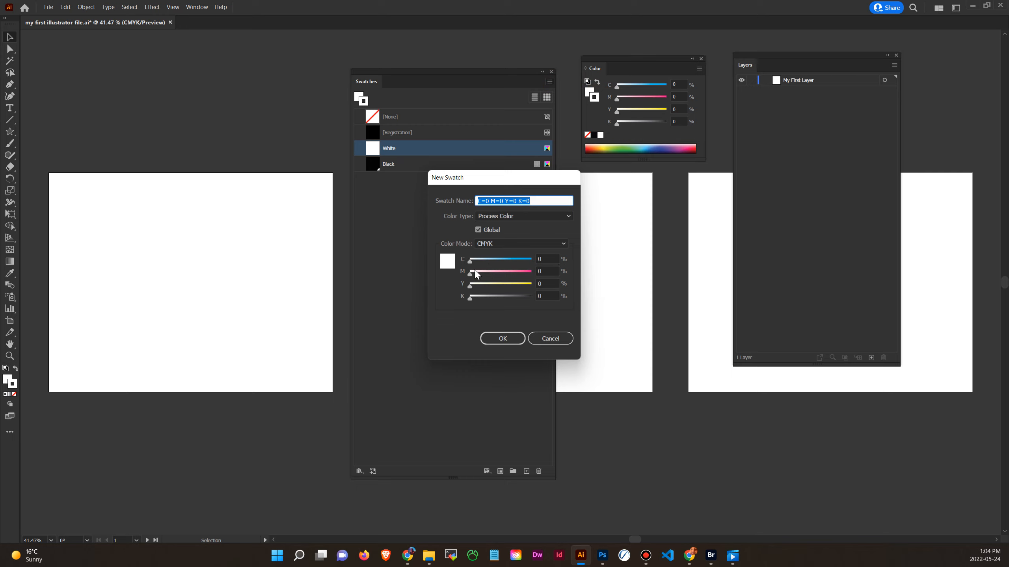
pyautogui.moveTo(471, 274); pyautogui.dragTo(526, 278)
pyautogui.click(549, 200)
pyautogui.moveTo(540, 199); pyautogui.dragTo(416, 218)
pyautogui.write('Earthy Red')
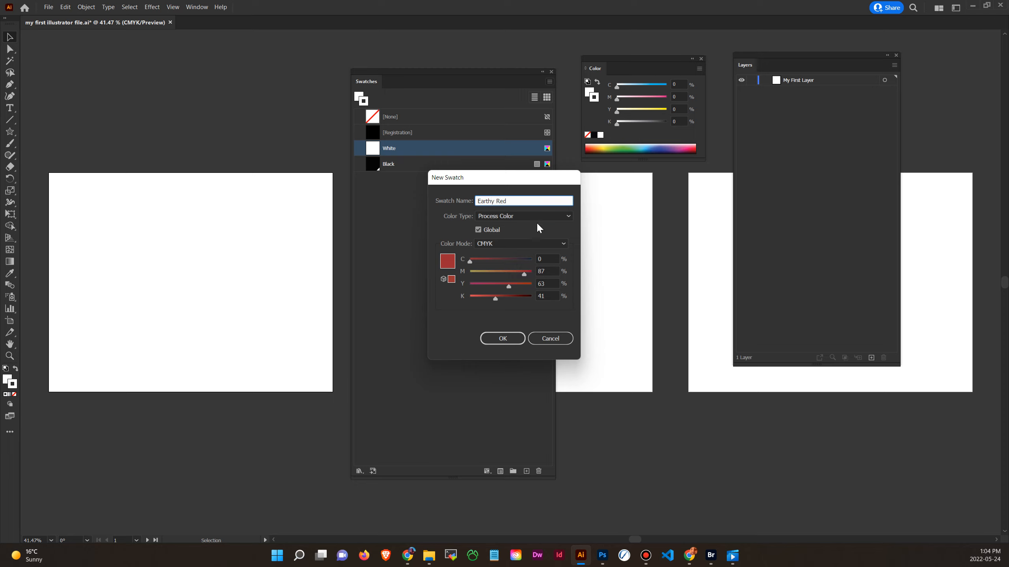
pyautogui.click(517, 217)
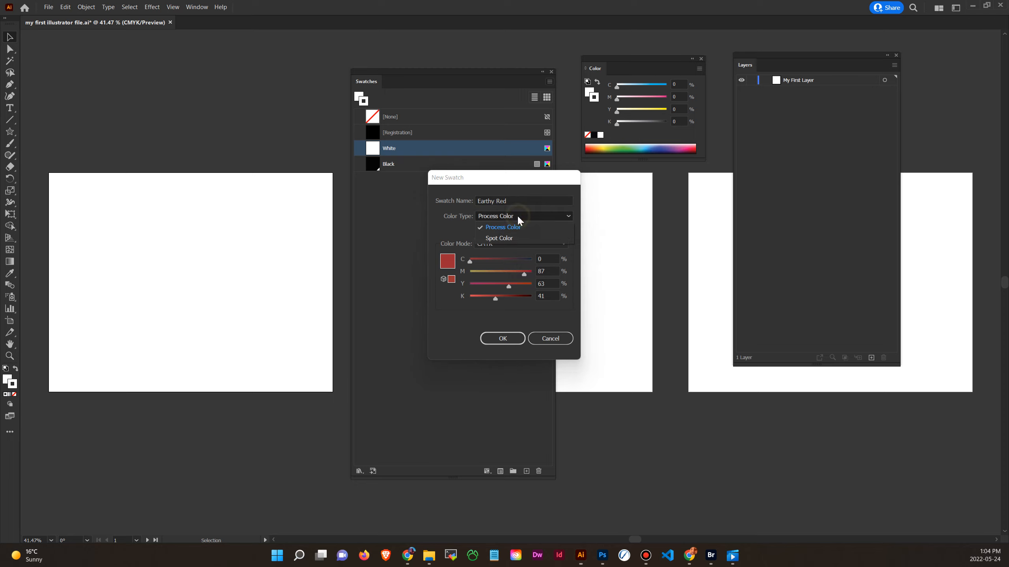
pyautogui.click(480, 228)
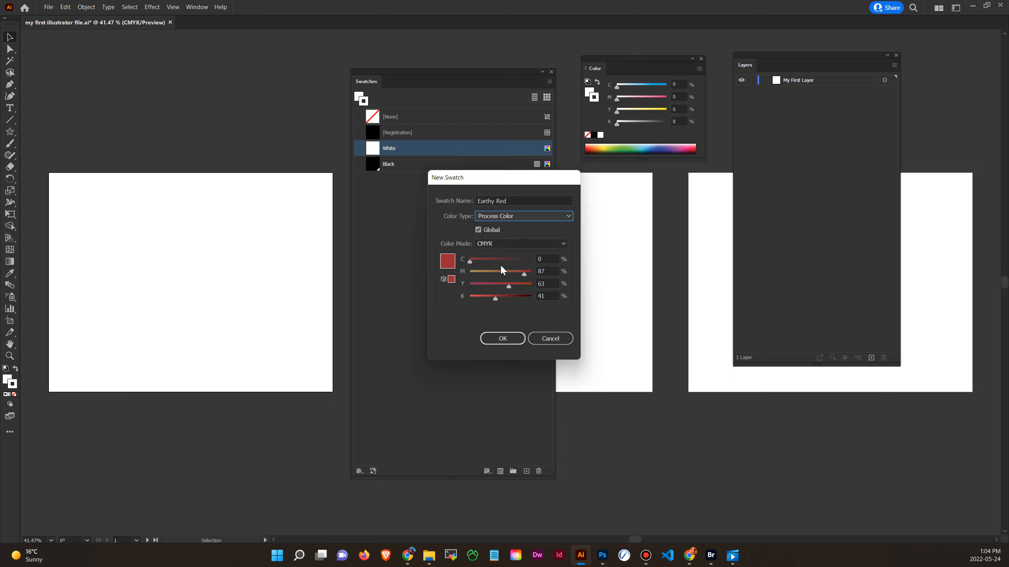
pyautogui.click(502, 338)
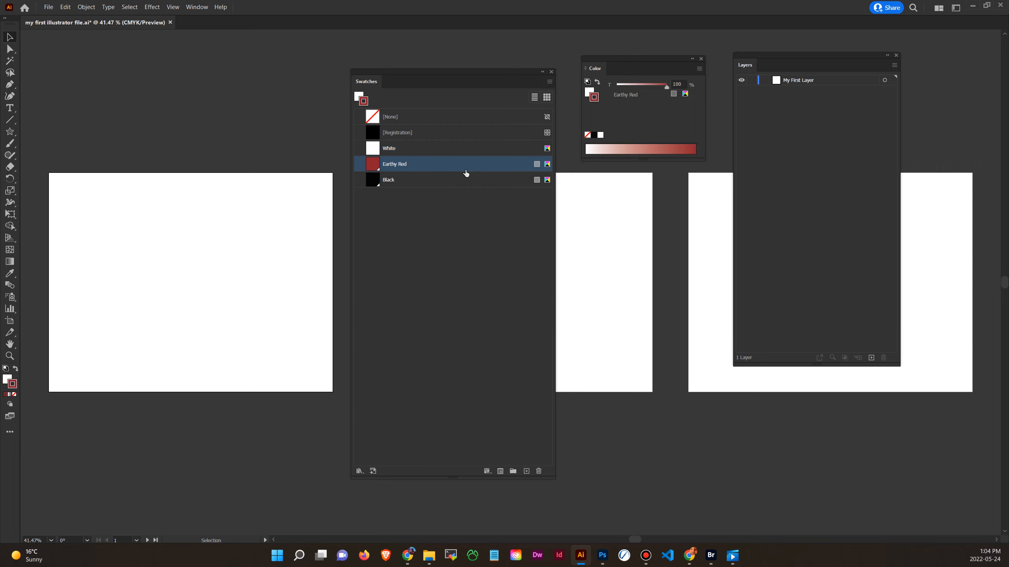
# Group the Swatches and Color panels as tabs in the same floating window as the Layers panel
pyautogui.moveTo(503, 74); pyautogui.dragTo(524, 57)
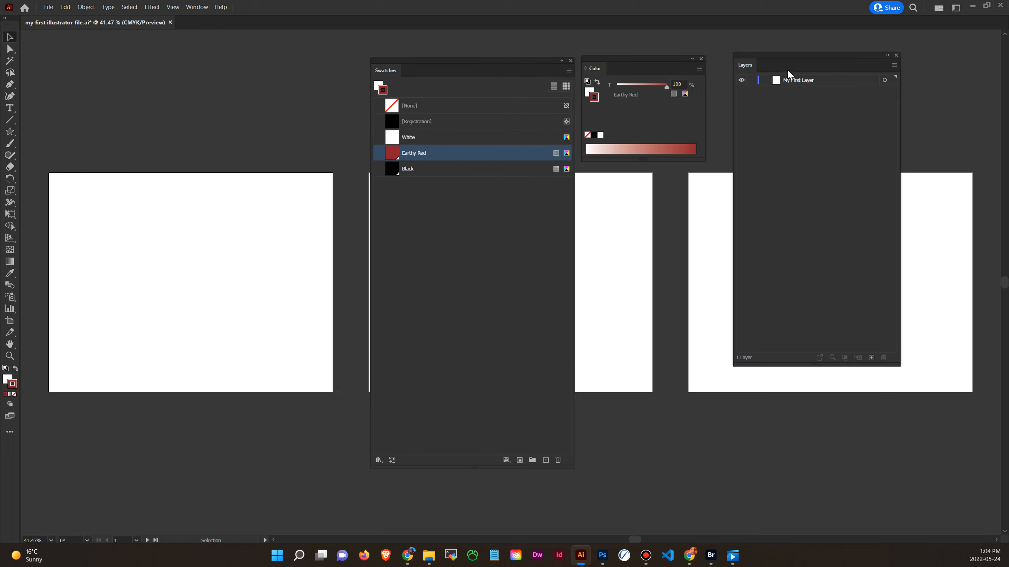
pyautogui.moveTo(806, 56)
pyautogui.mouseDown()
pyautogui.moveTo(786, 62)
pyautogui.moveTo(803, 60)
pyautogui.mouseUp()
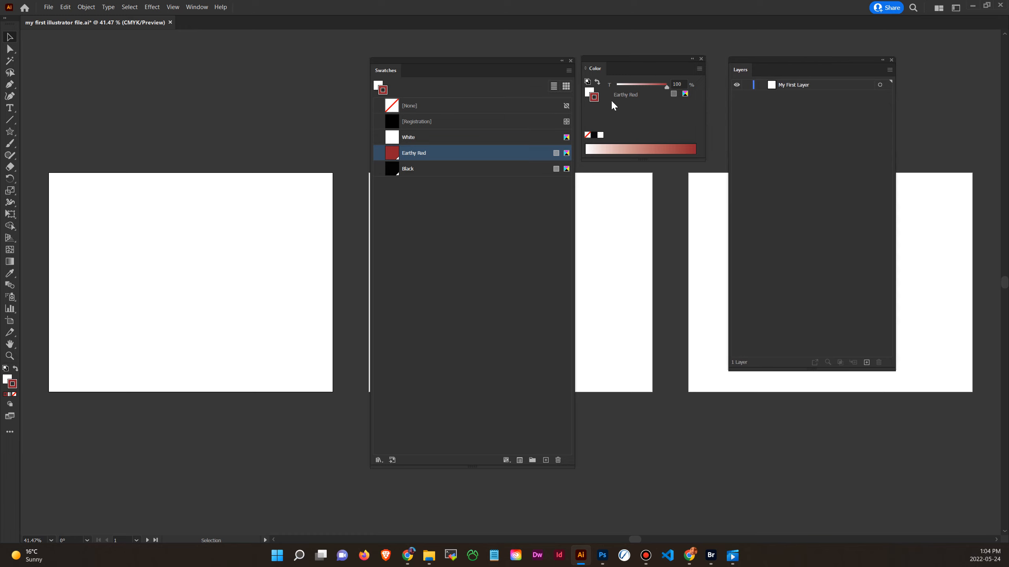
pyautogui.moveTo(389, 76); pyautogui.dragTo(778, 74)
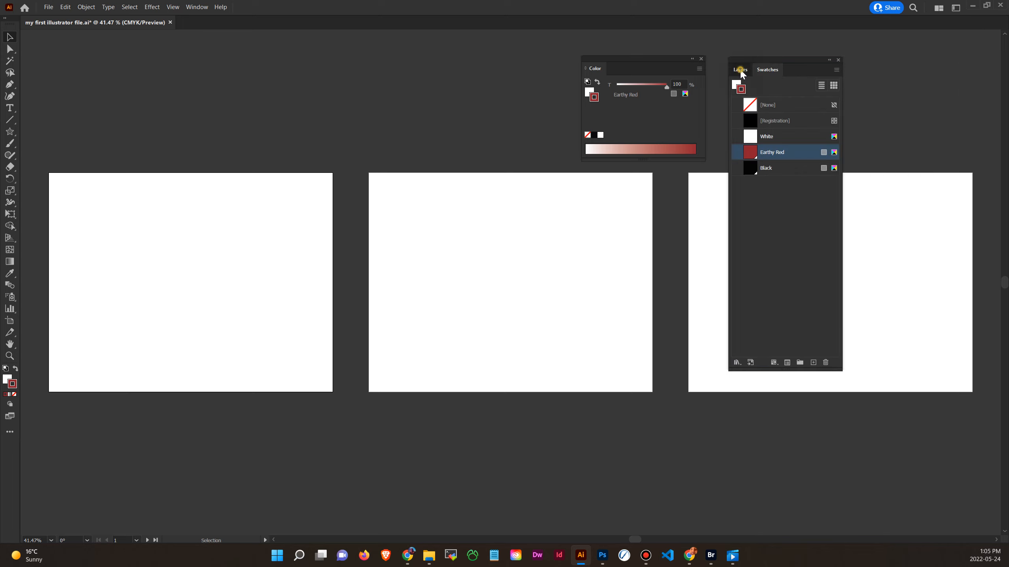
pyautogui.click(740, 70)
pyautogui.click(763, 69)
pyautogui.click(742, 69)
pyautogui.click(763, 69)
pyautogui.moveTo(592, 68); pyautogui.dragTo(795, 72)
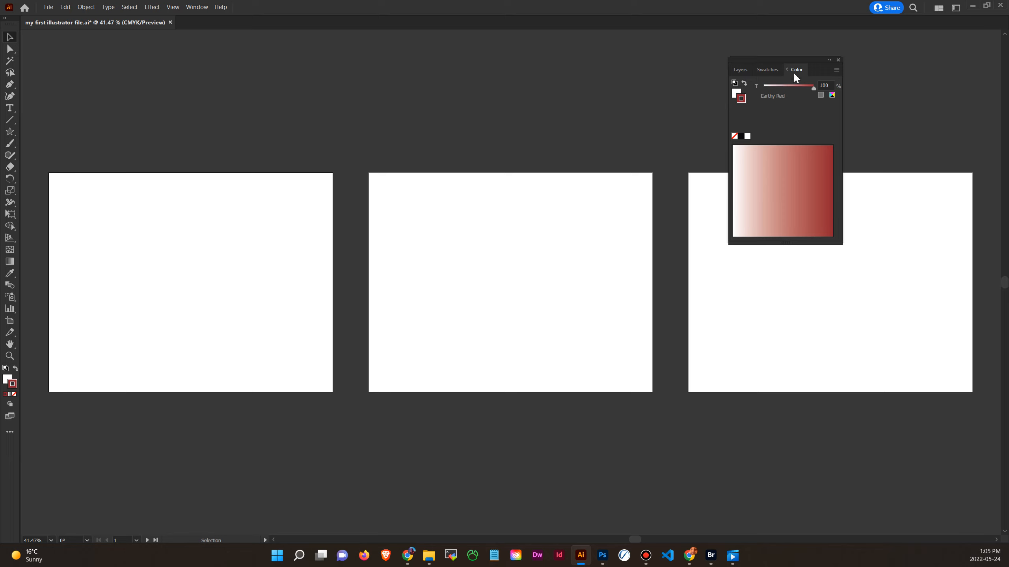
# Select My First Layer in the grouped Layers panel and save the document
pyautogui.click(738, 70)
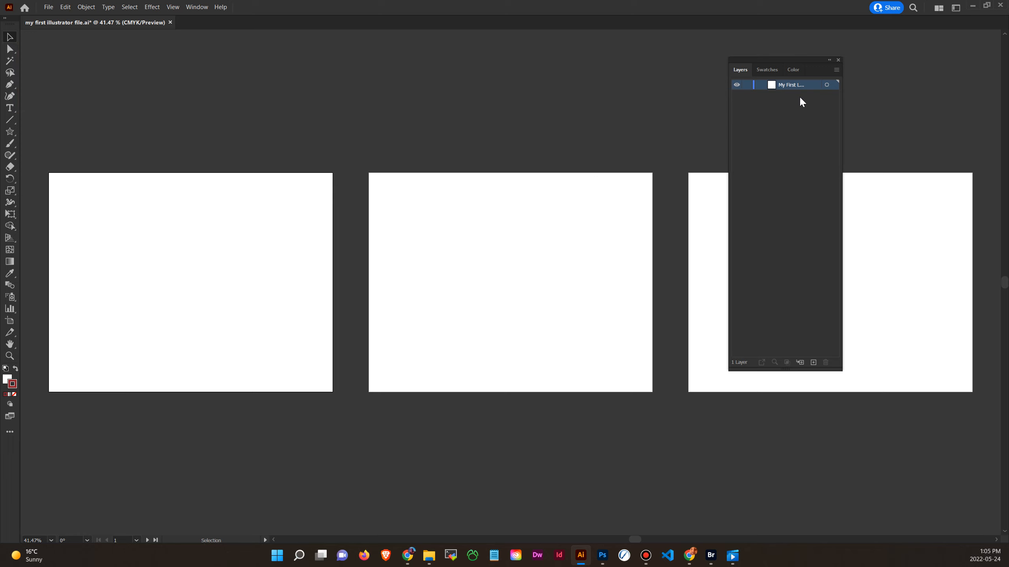
pyautogui.click(48, 7)
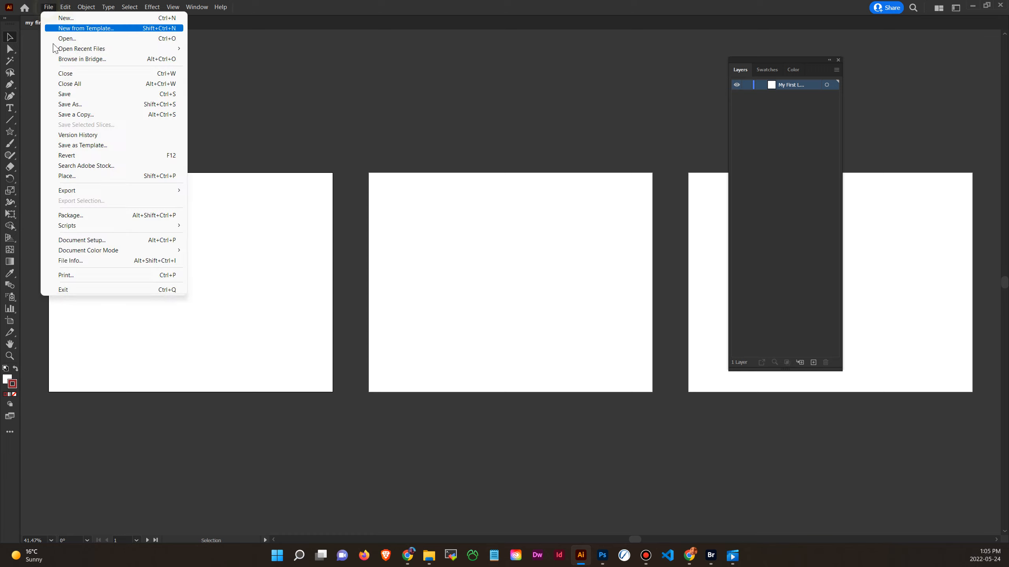
pyautogui.click(64, 84)
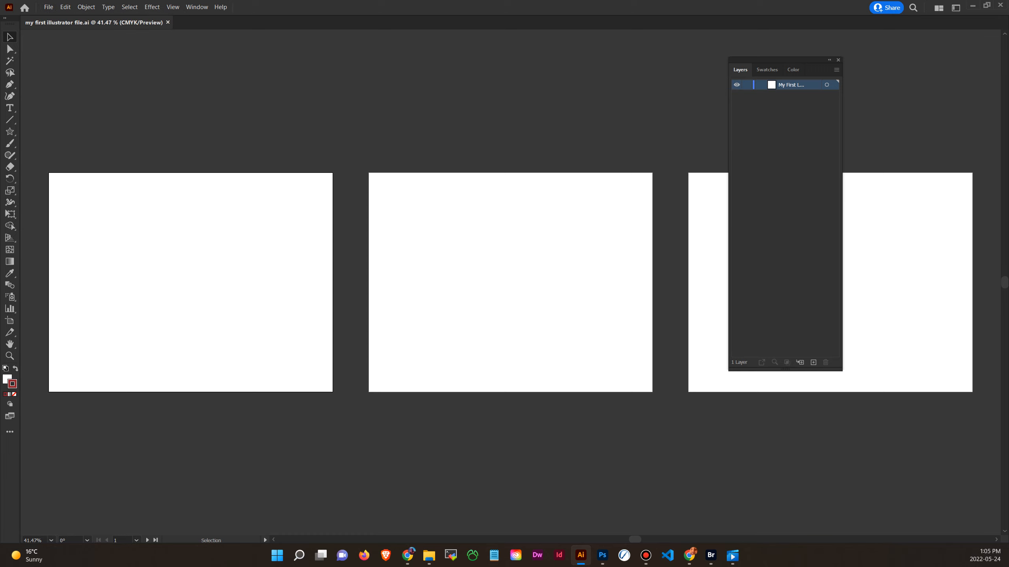